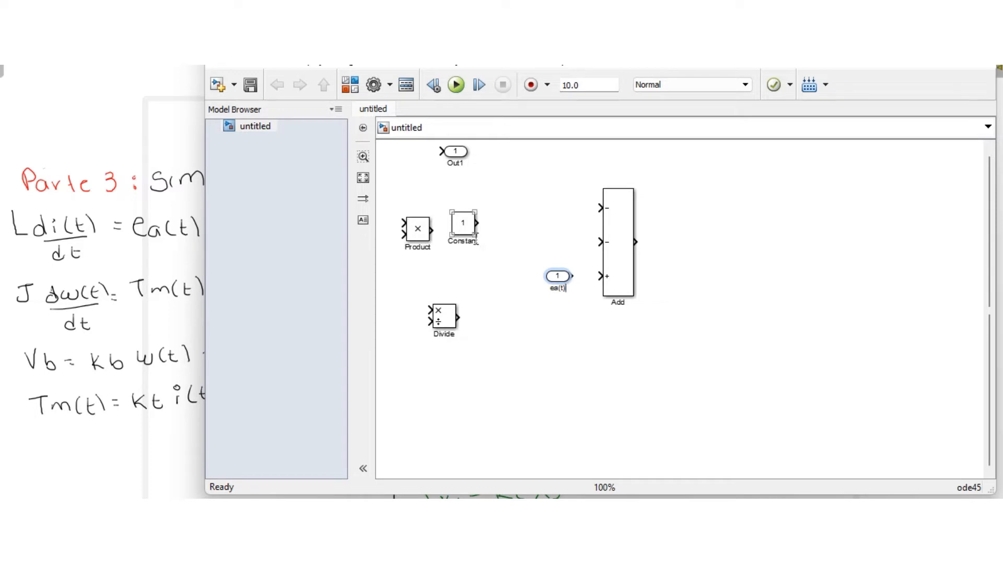
Rename the Constant block as Cont and connect the ea(t) input to the plus port of the Add block.
click(476, 245)
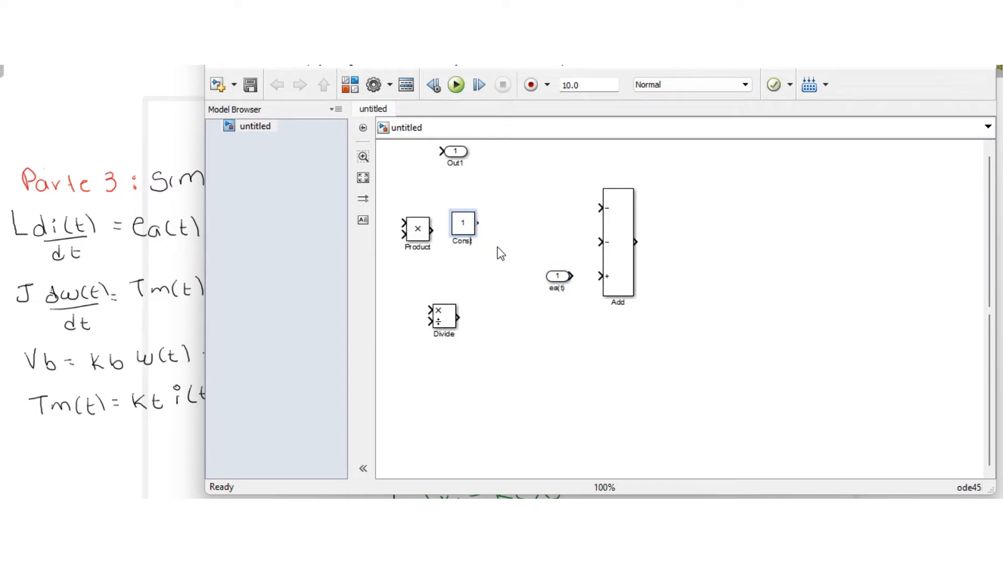
click(556, 276)
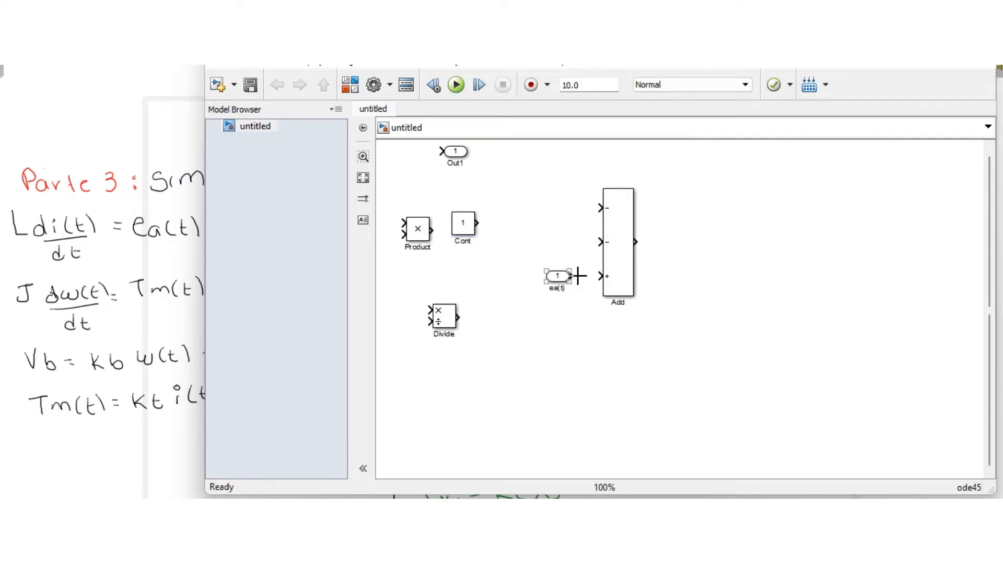
drag(576, 276, 603, 276)
click(613, 287)
key(alt+Tab)
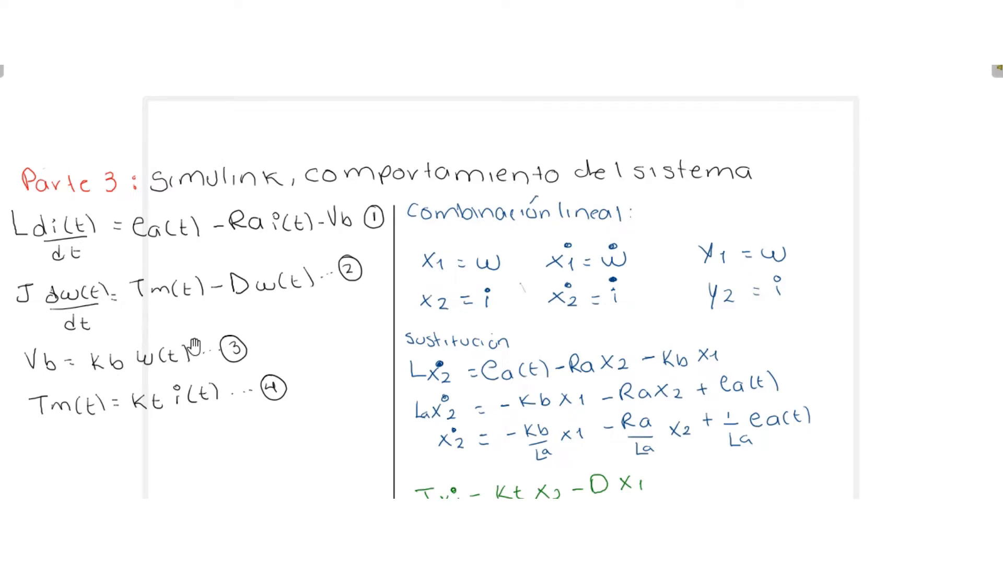
key(alt+Tab)
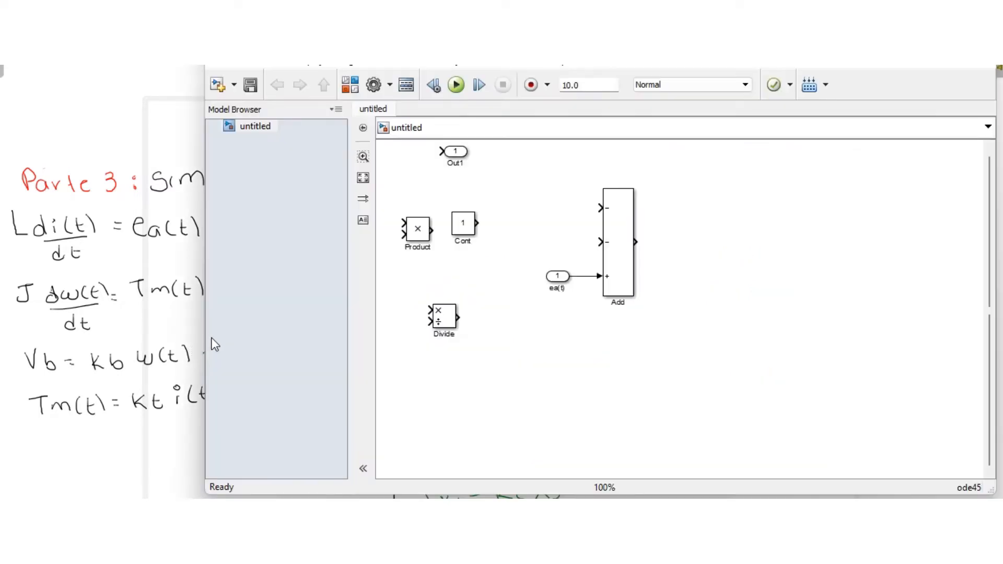
Move the Cont block slightly up and right, and shift the connected ea(t) and Add blocks lower and farther right.
drag(462, 225, 485, 212)
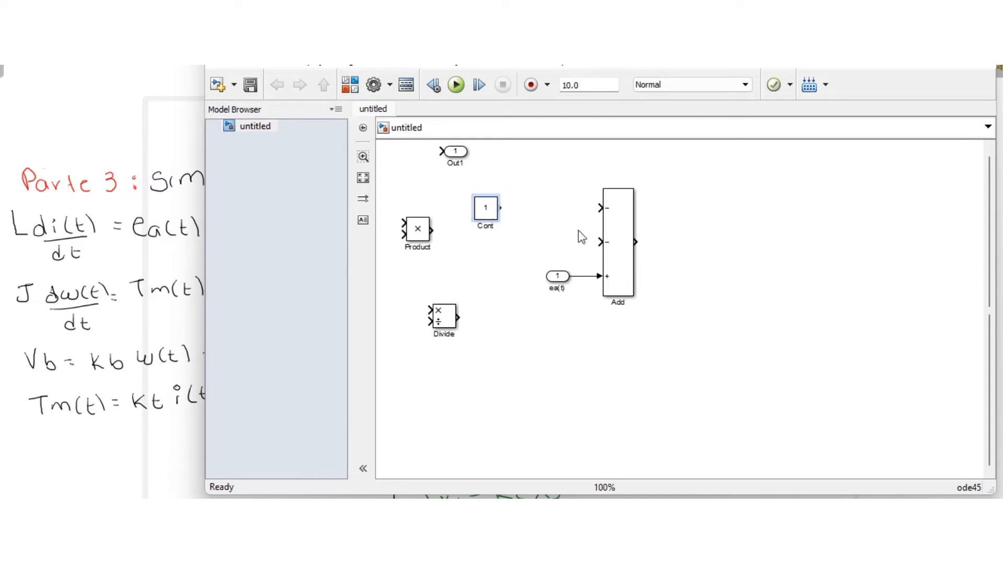
scroll(665, 285, up, 1)
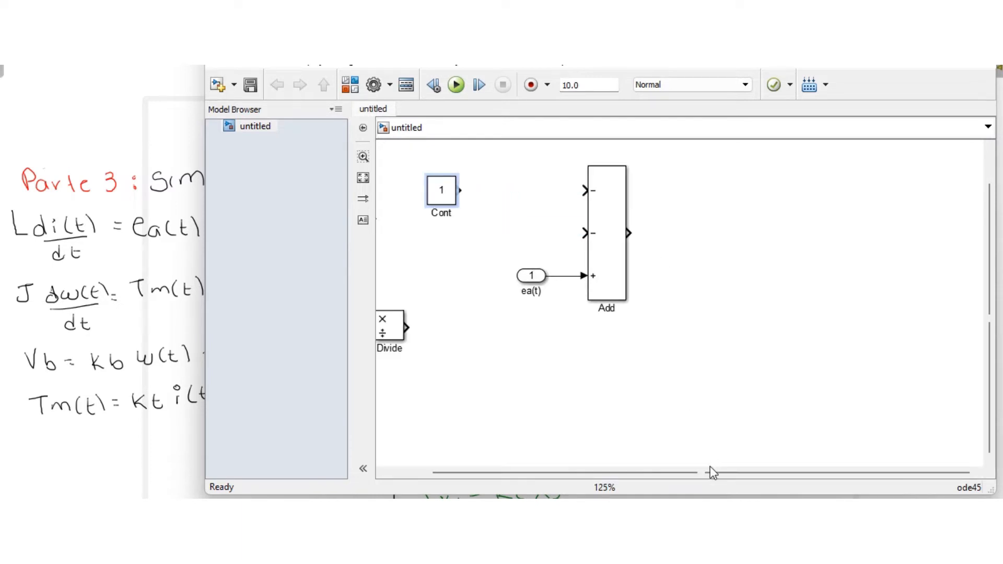
drag(709, 469, 588, 468)
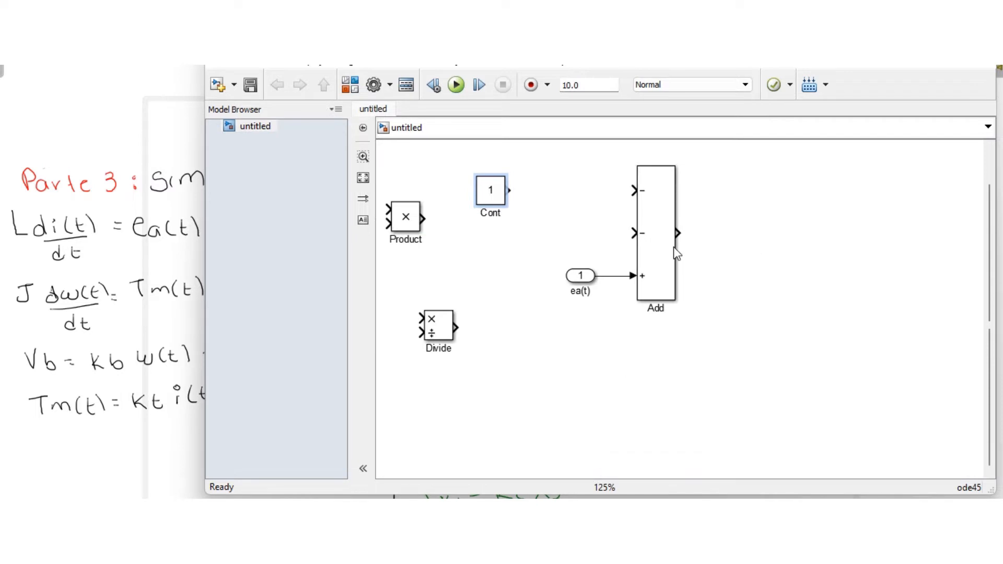
drag(538, 156, 788, 328)
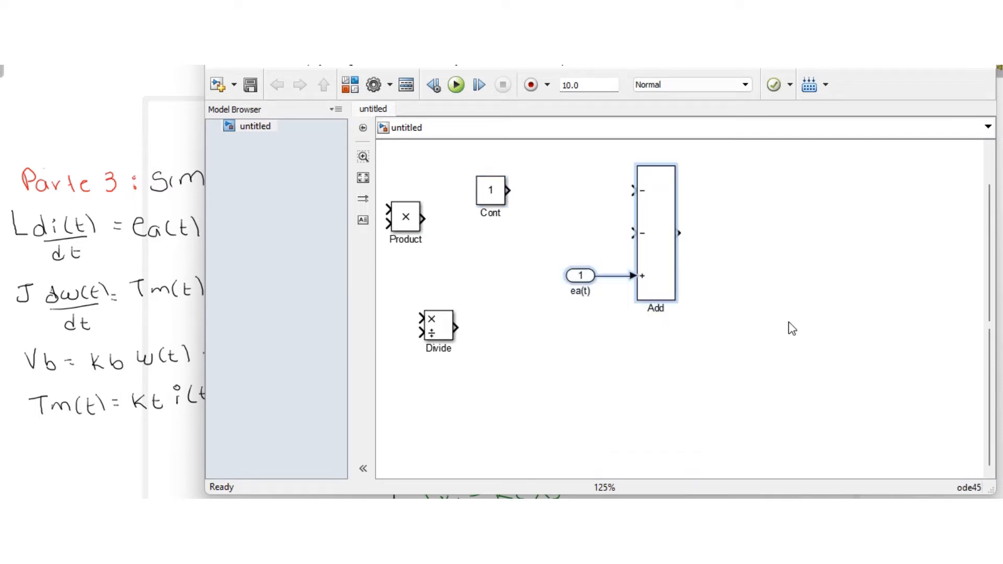
key(Down)
key(Down)
key(Down)
key(Down)
key(Down)
key(Down)
key(Down)
key(Down)
key(Down)
key(Down)
key(Down)
key(Down)
key(Down)
key(Down)
key(Down)
key(Down)
key(Down)
key(Down)
key(Down)
key(Down)
key(Down)
key(Down)
key(Down)
key(Down)
key(Down)
key(Right)
key(Right)
key(Right)
key(Right)
key(Right)
key(Right)
key(Right)
key(Right)
key(Right)
key(Right)
key(Right)
key(Right)
key(Right)
key(Right)
key(Right)
key(Right)
key(Right)
key(Right)
key(Right)
key(Right)
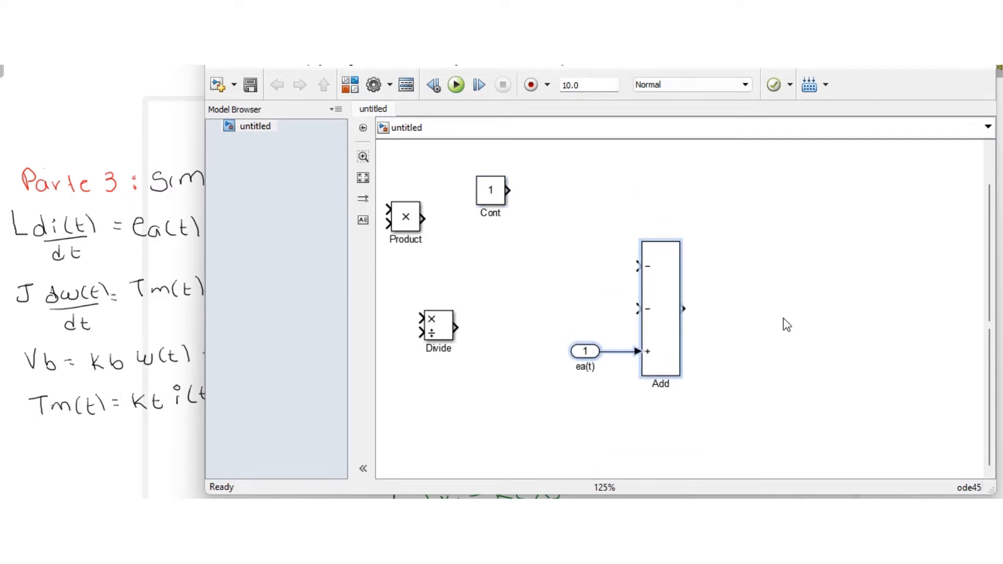
key(Right)
key(Right)
key(Right)
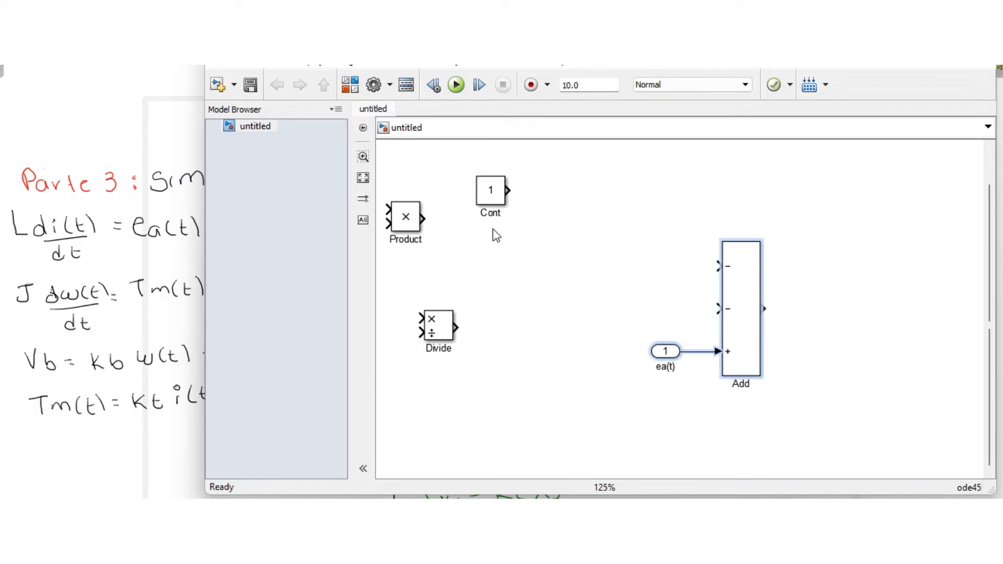
Lower the Cont block, rename it Ra and keep its constant value at 1.
drag(486, 216, 489, 271)
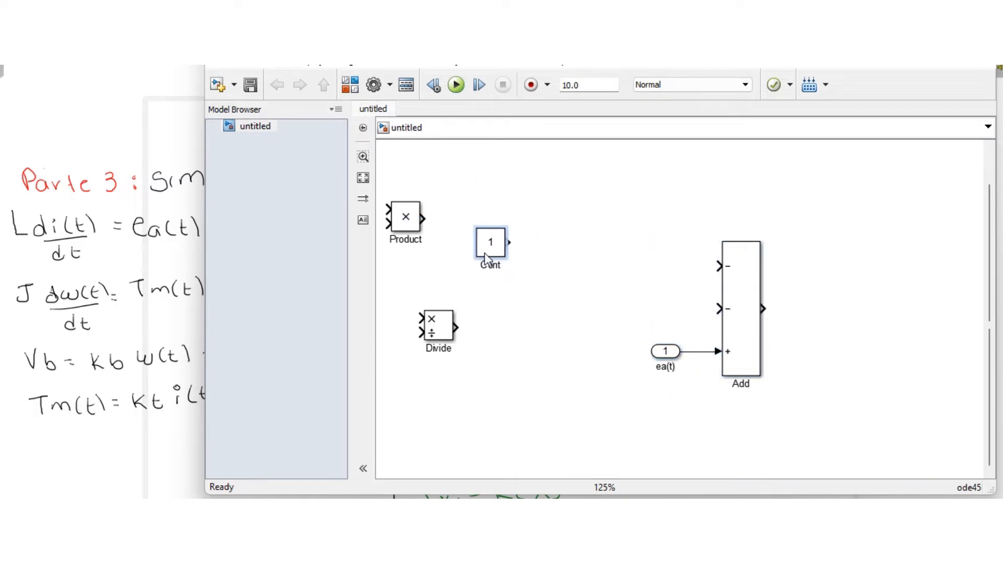
double_click(492, 265)
text(Ra)
double_click(491, 242)
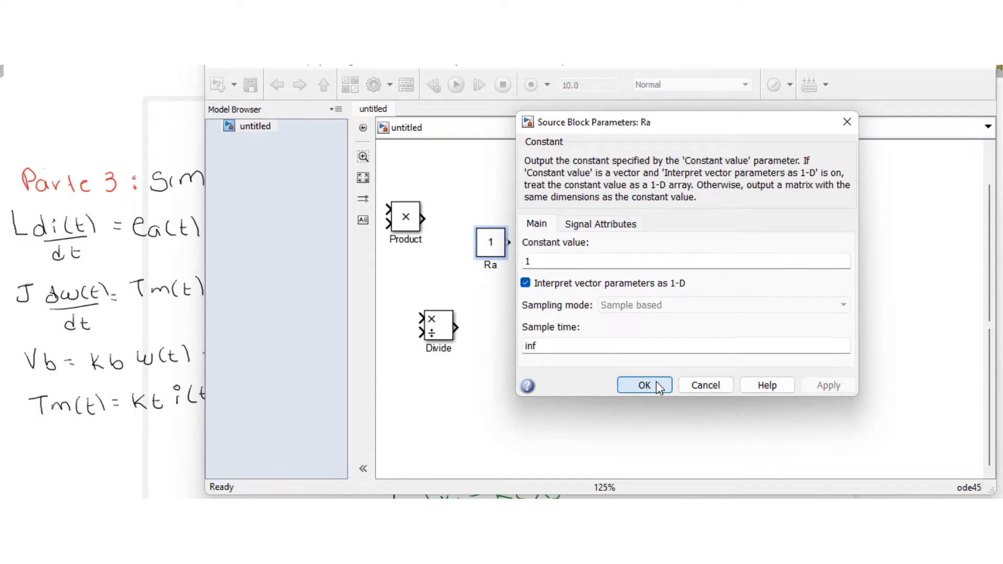
click(656, 383)
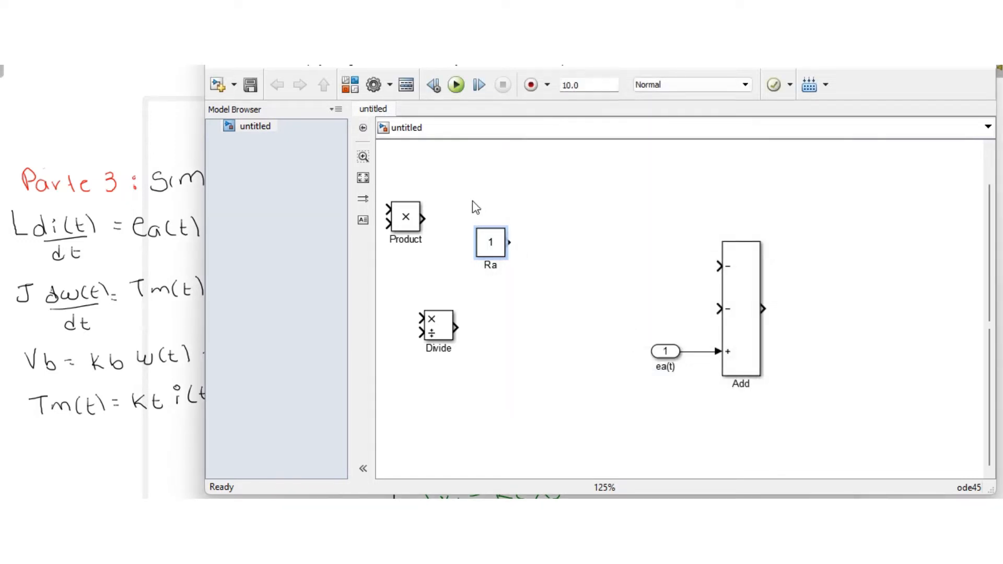
Place the Product block beside Ra with Ra wired to its lower input, and connect its output to Add's first minus port.
click(399, 224)
drag(408, 225, 530, 228)
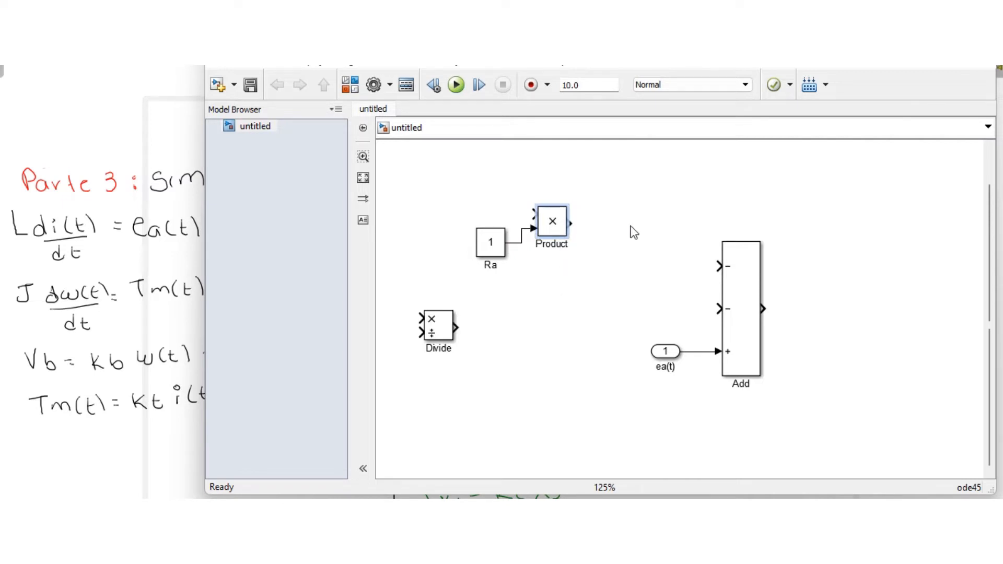
drag(569, 222, 728, 267)
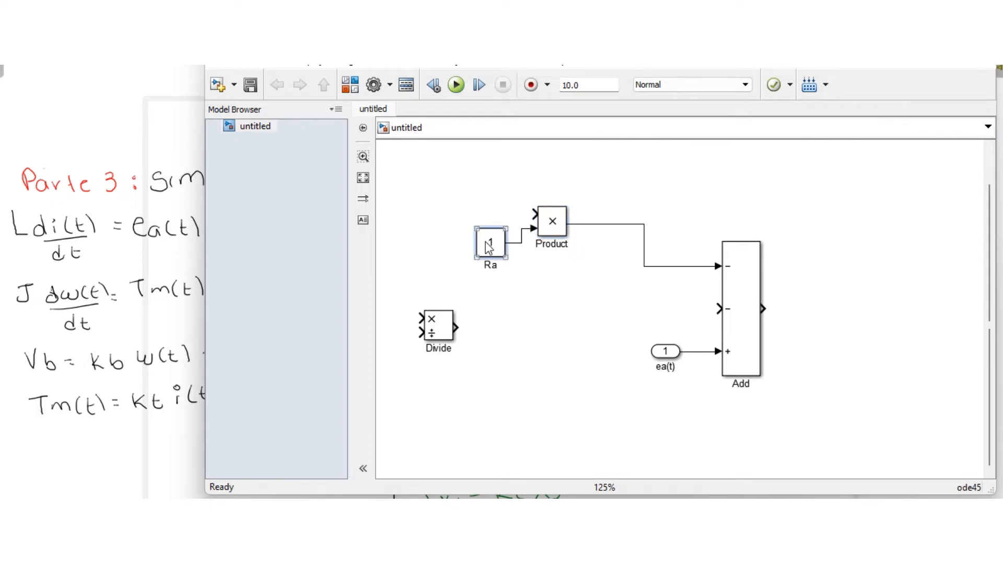
Duplicate the Ra constant below the Divide block, name the copy Kb and open its parameters.
drag(490, 250, 515, 396)
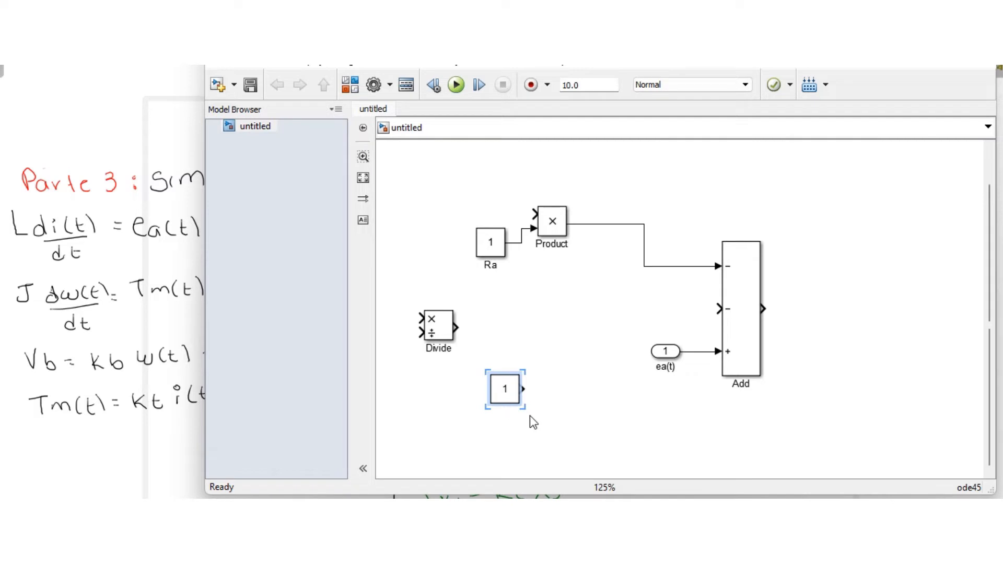
click(496, 388)
double_click(504, 395)
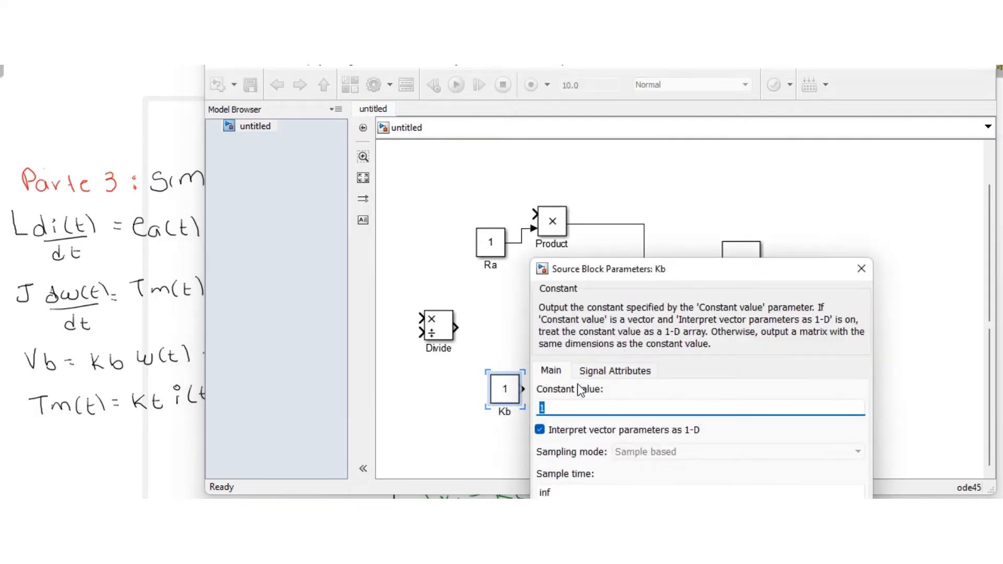
Look up the motor constants in the handwritten notes and set the Kb block's constant value to 0.1.
key(alt+Tab)
key(alt+Tab)
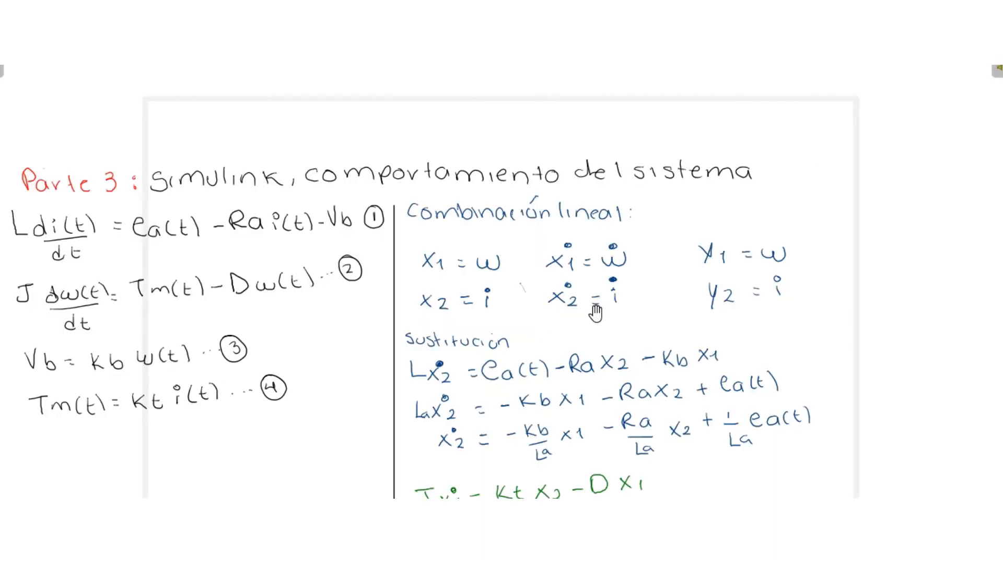
key(Page_Up)
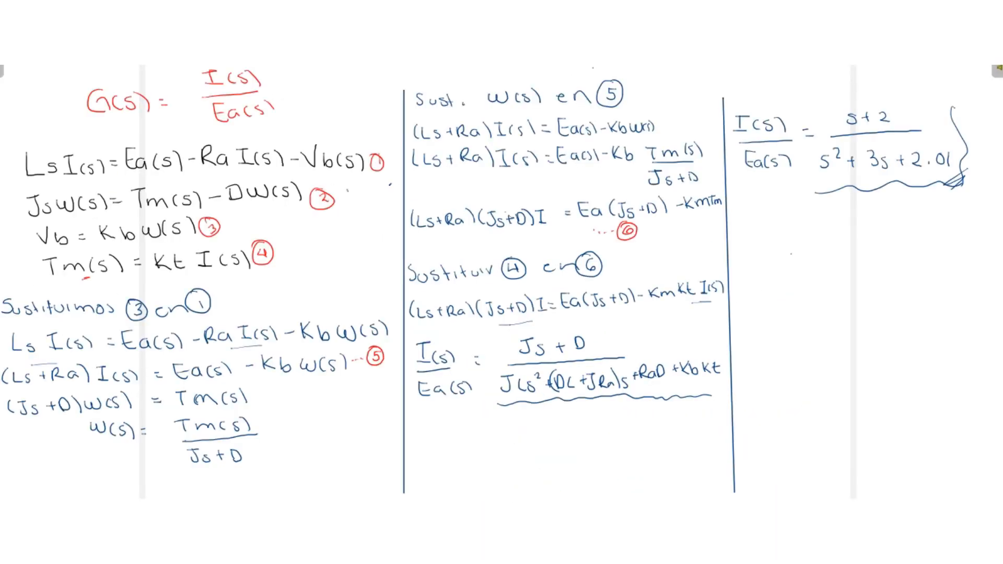
key(Page_Up)
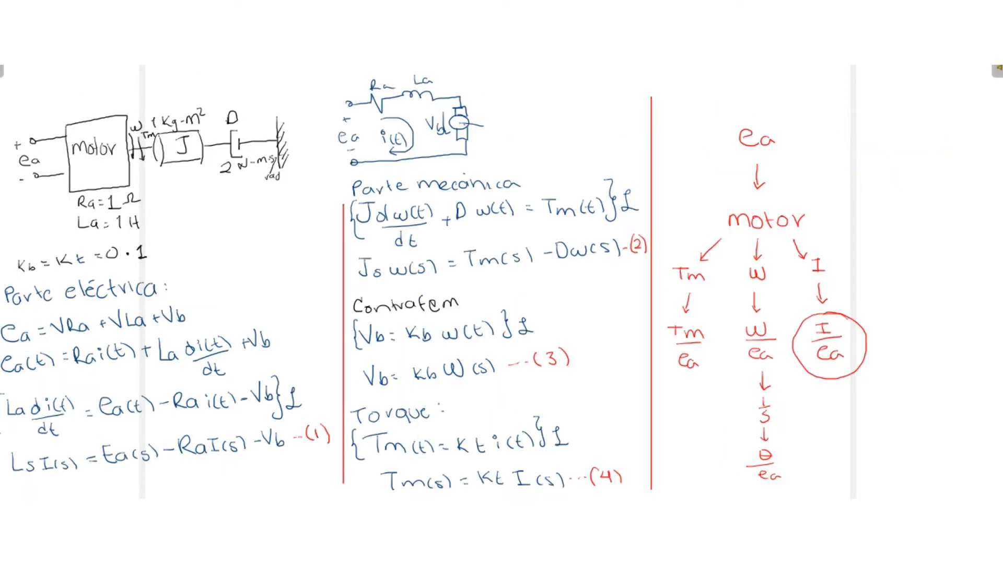
key(Page_Down)
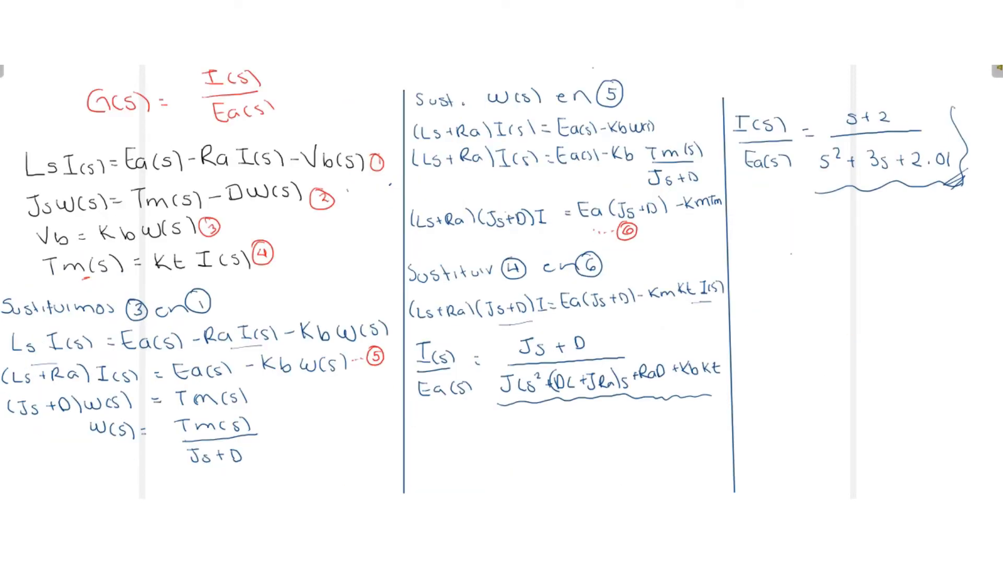
key(Page_Down)
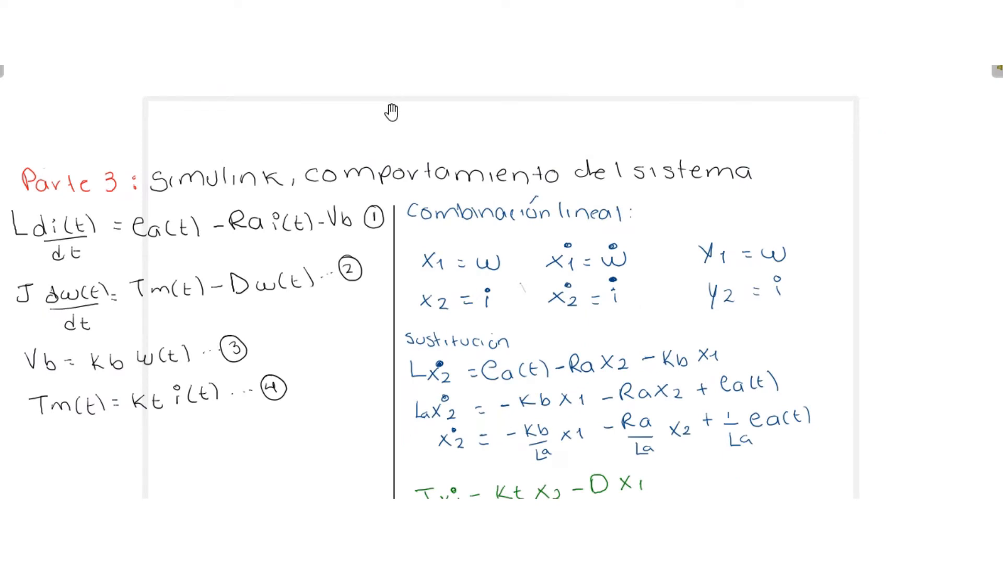
key(alt+Tab)
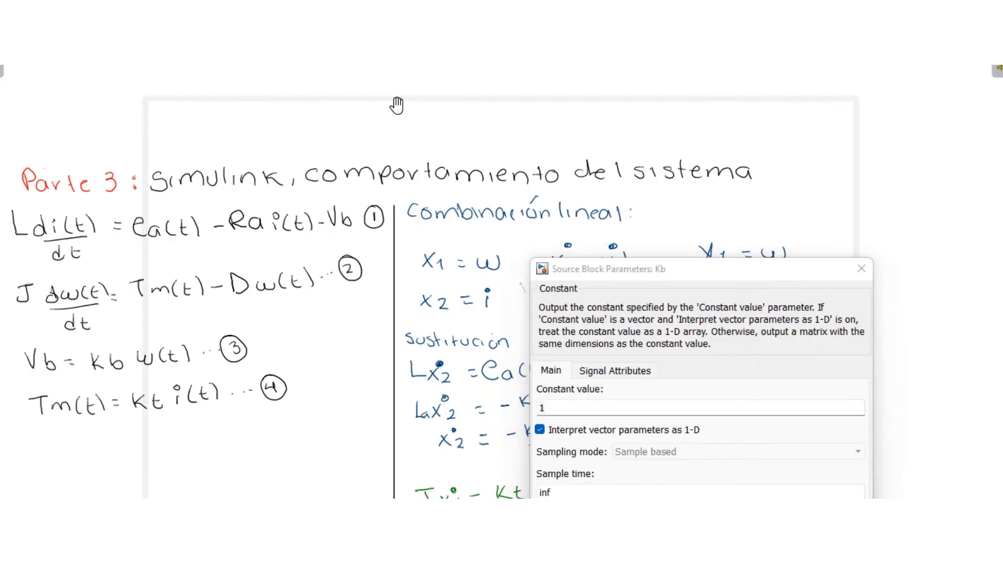
key(alt+Tab)
key(alt+Tab)
click(506, 400)
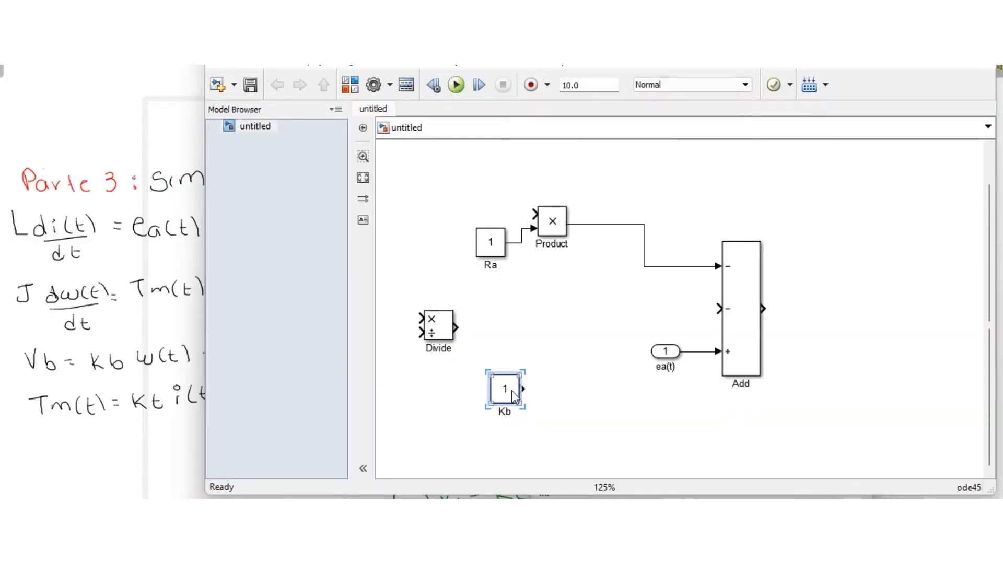
double_click(512, 390)
text(0)
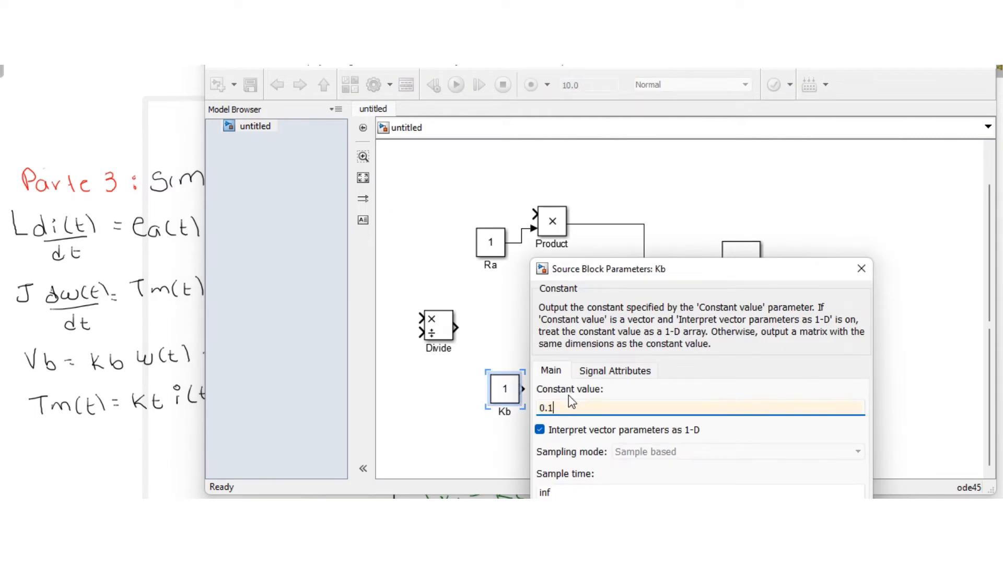
text(.1)
click(841, 522)
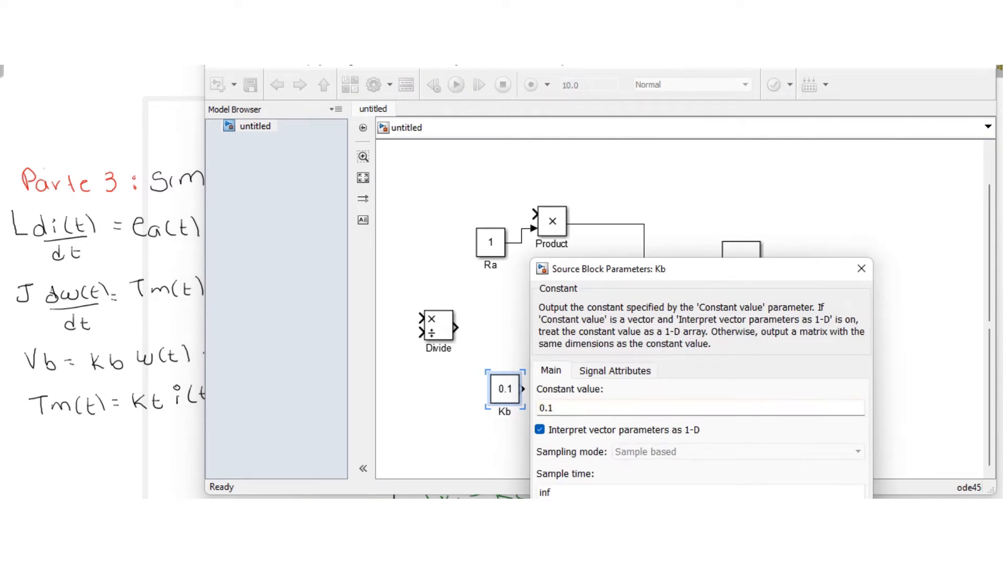
Duplicate the Product block beside Kb with Kb wired level to its upper input, and move the Divide block out of the way.
drag(505, 395, 511, 366)
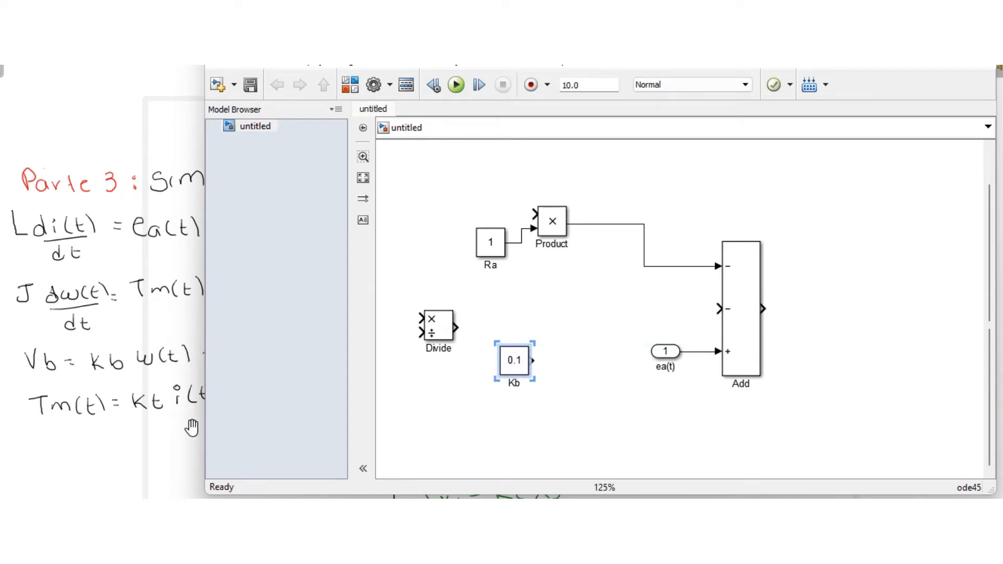
click(564, 223)
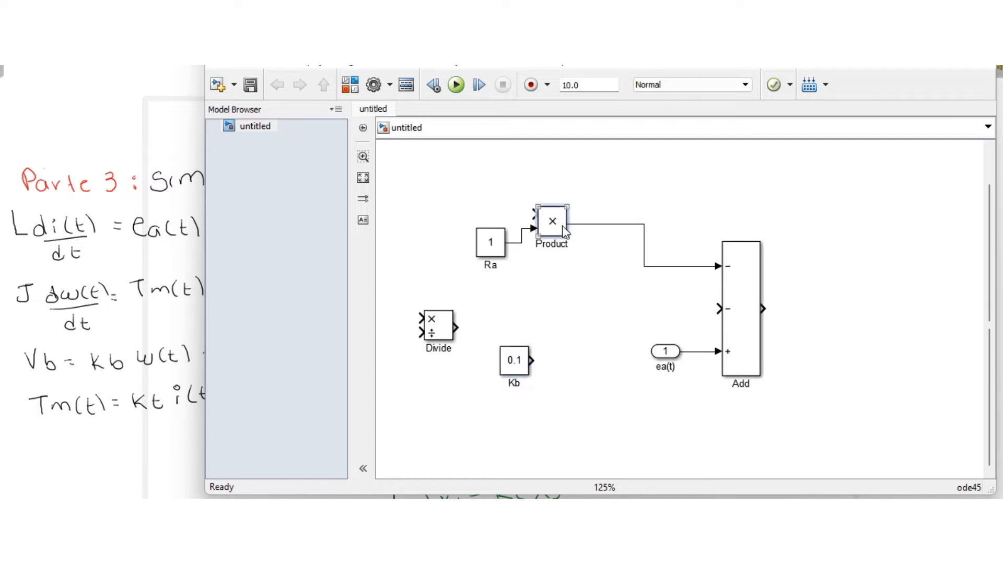
drag(556, 227, 543, 329)
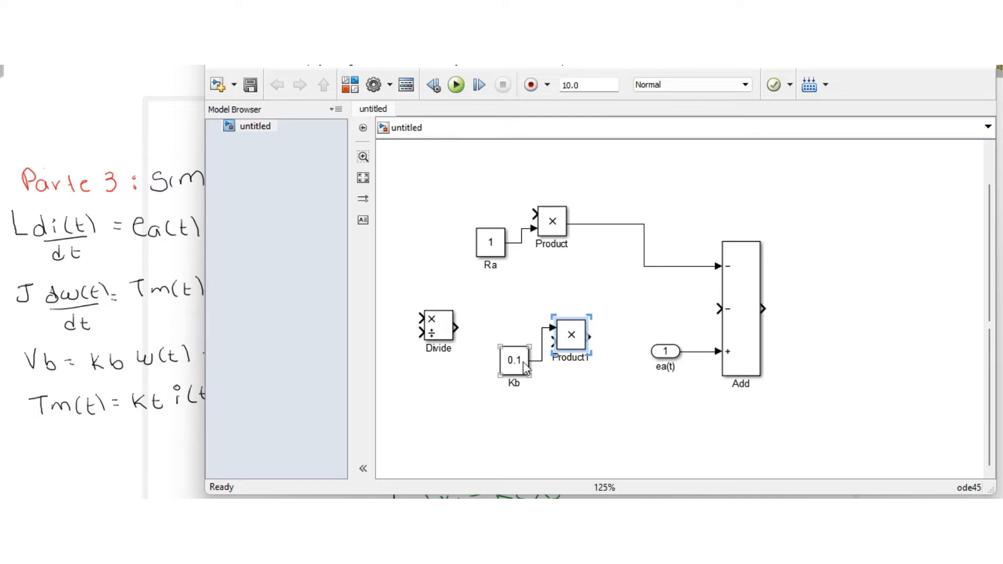
drag(514, 365, 509, 332)
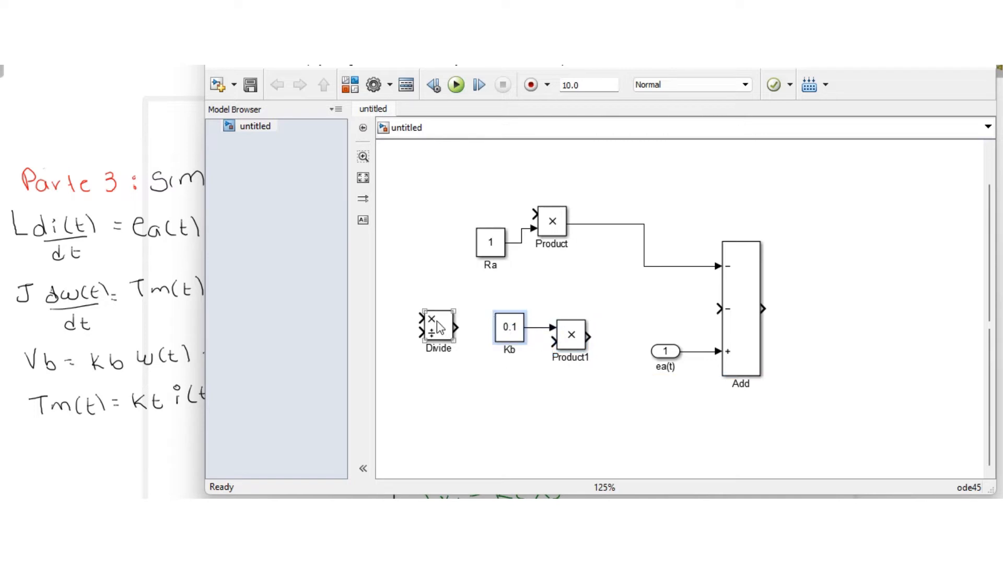
drag(434, 323, 400, 167)
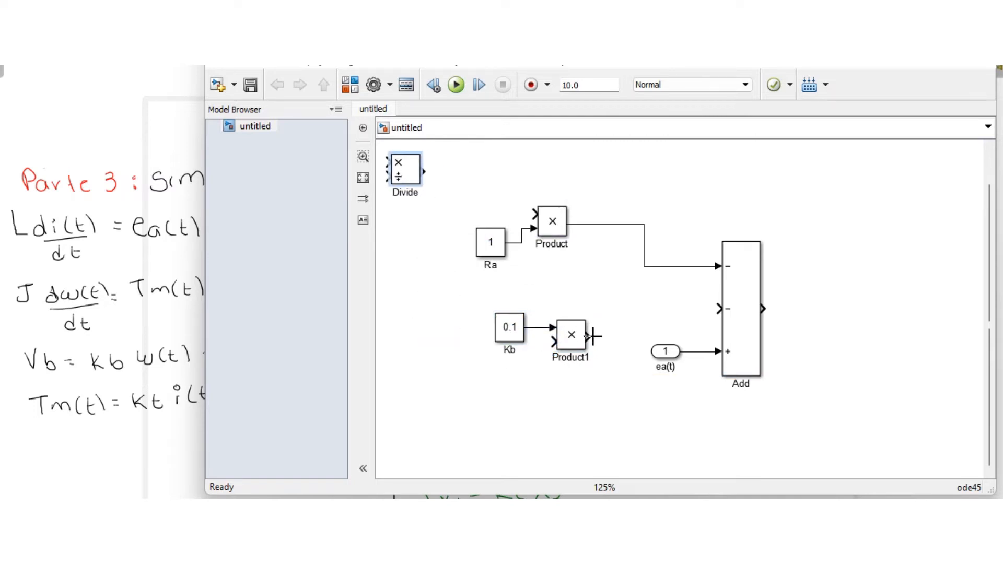
Connect the second Product block to Add's middle minus port, and realign it with Ra and Kb so the signal lines run straight.
drag(588, 336, 717, 309)
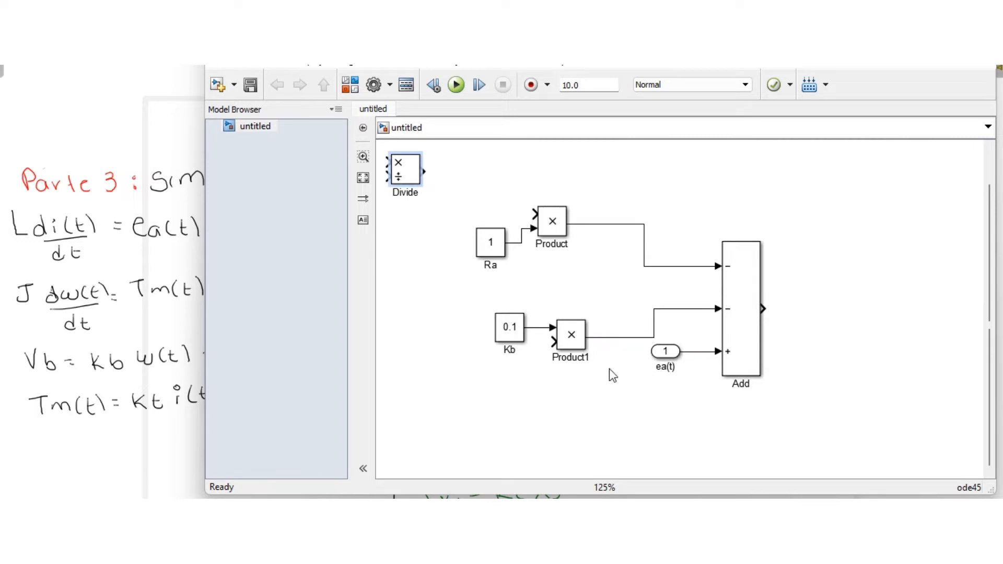
click(580, 339)
drag(580, 339, 579, 312)
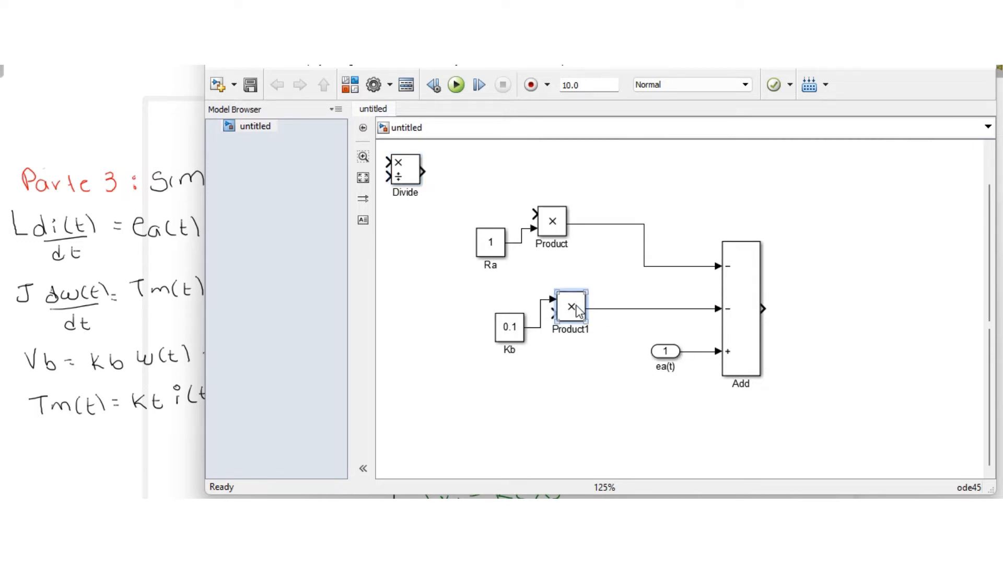
drag(491, 246, 491, 232)
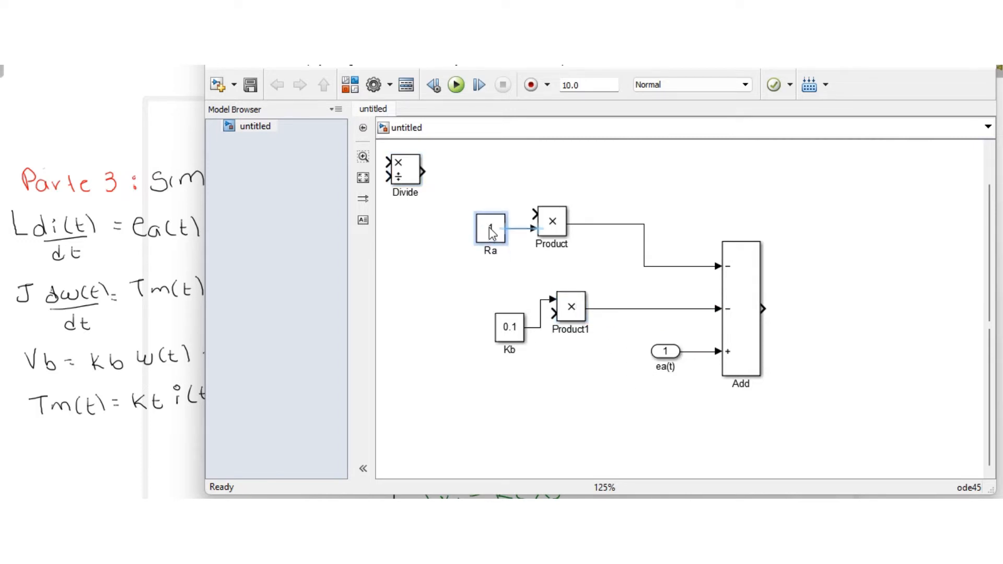
drag(511, 313, 501, 285)
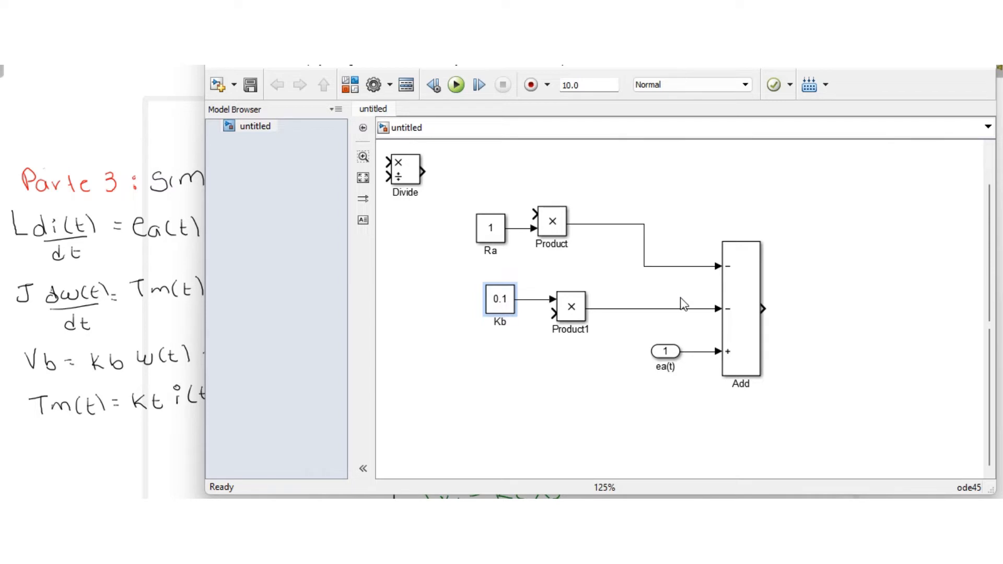
Move the ea(t) input port slightly closer to the Add block's plus input.
mouse_move(738, 288)
mouse_down()
mouse_move(753, 276)
mouse_move(740, 289)
mouse_up()
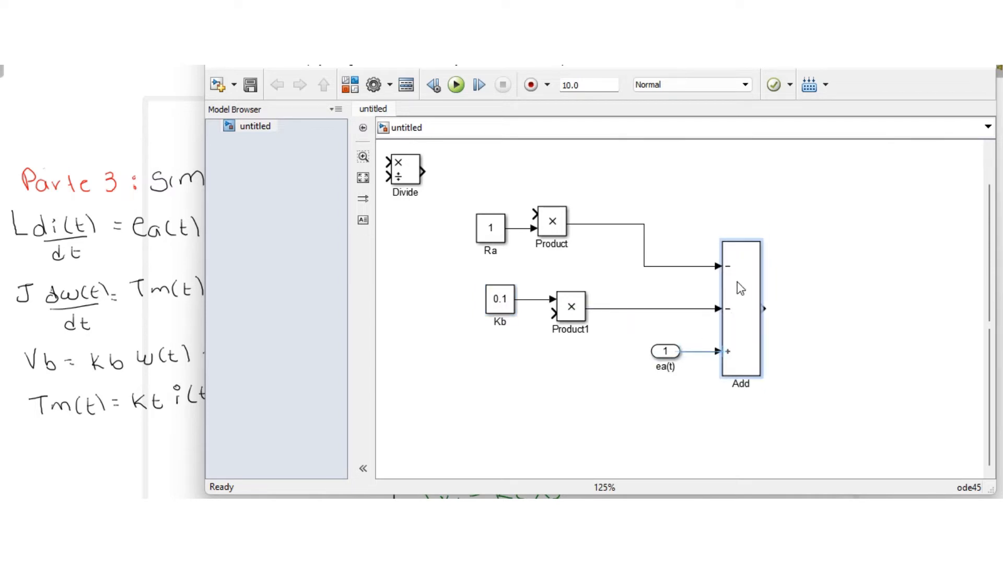
click(672, 357)
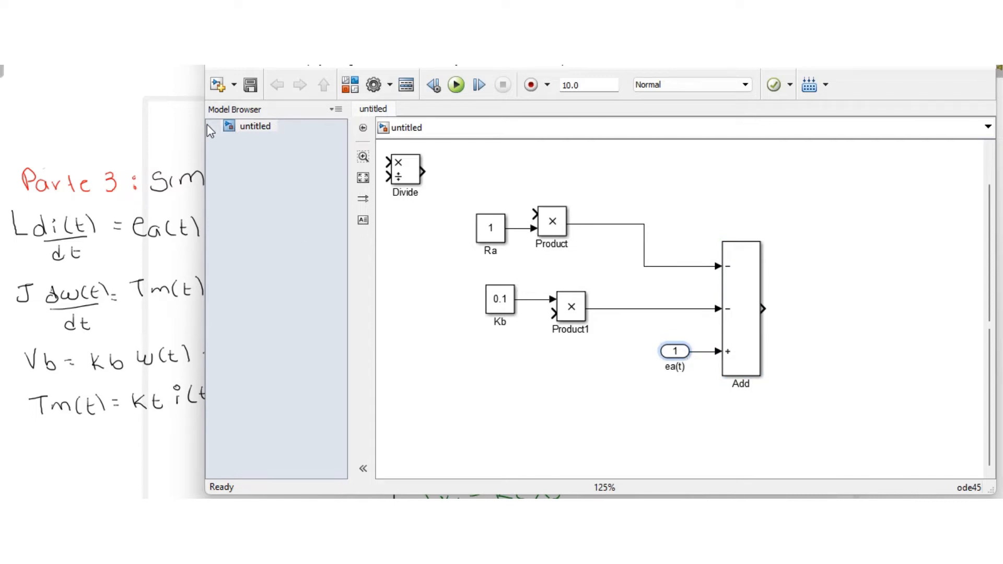
Compare the Ra, Kb and ea(t) branches feeding Add with the terms of equation 1 in the handwritten notes.
drag(205, 130, 395, 164)
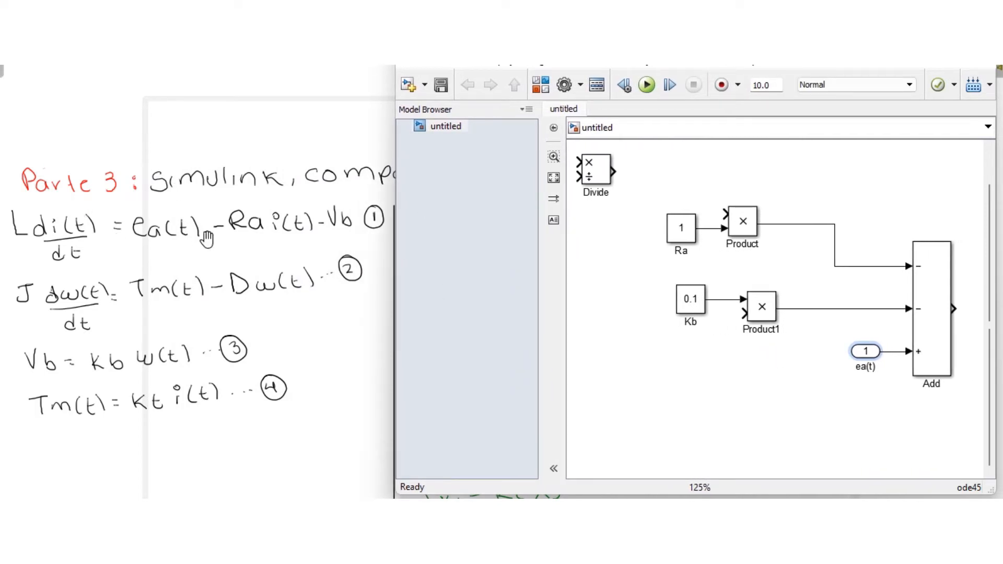
click(920, 355)
click(731, 327)
click(690, 248)
click(734, 234)
drag(723, 226, 723, 232)
click(695, 308)
Place the Divide block on the output side of Add and connect Add's output to its multiply input.
drag(395, 189, 43, 193)
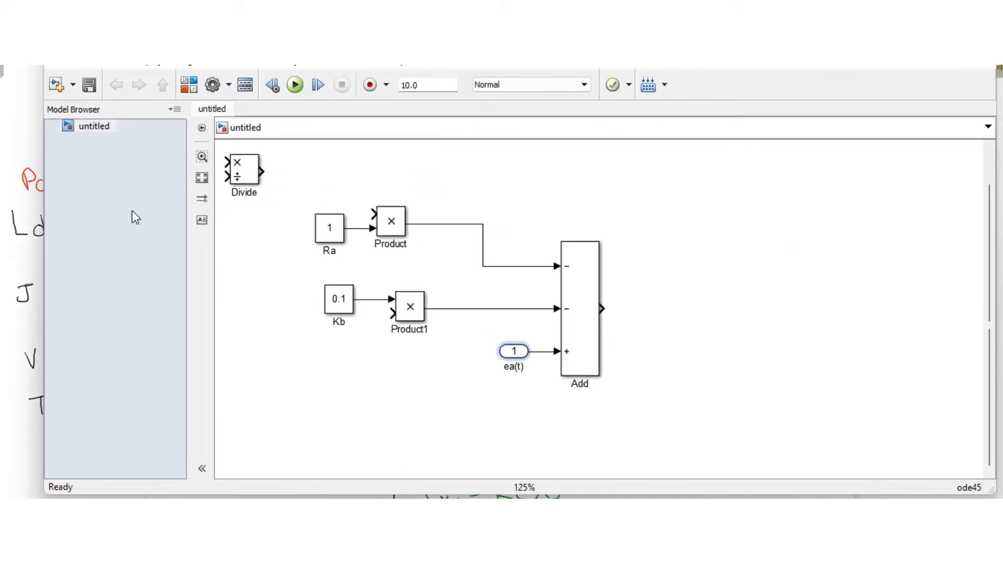
mouse_move(241, 178)
mouse_down()
mouse_move(707, 303)
mouse_move(700, 317)
mouse_up()
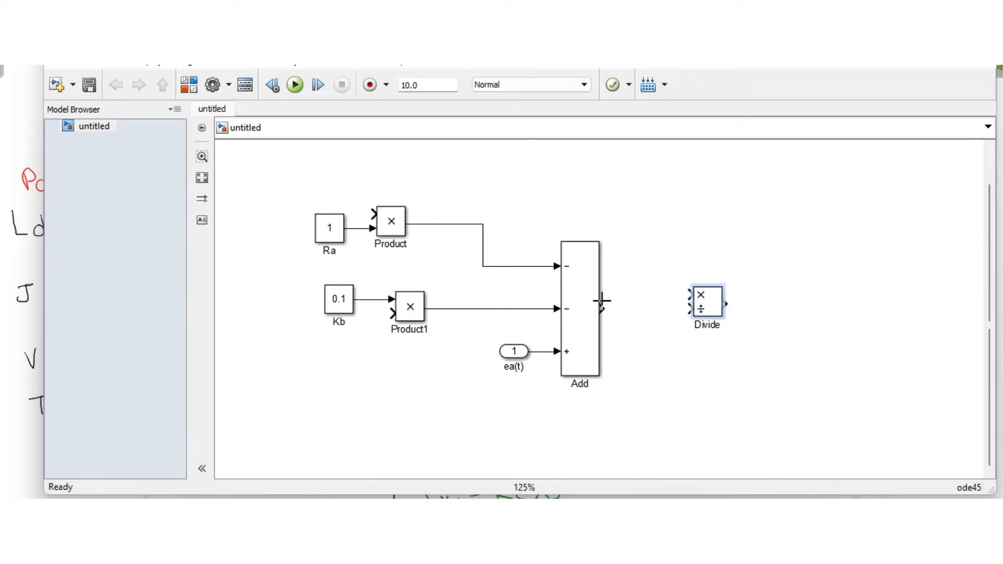
mouse_move(603, 308)
mouse_down()
mouse_move(698, 296)
mouse_move(701, 317)
mouse_up()
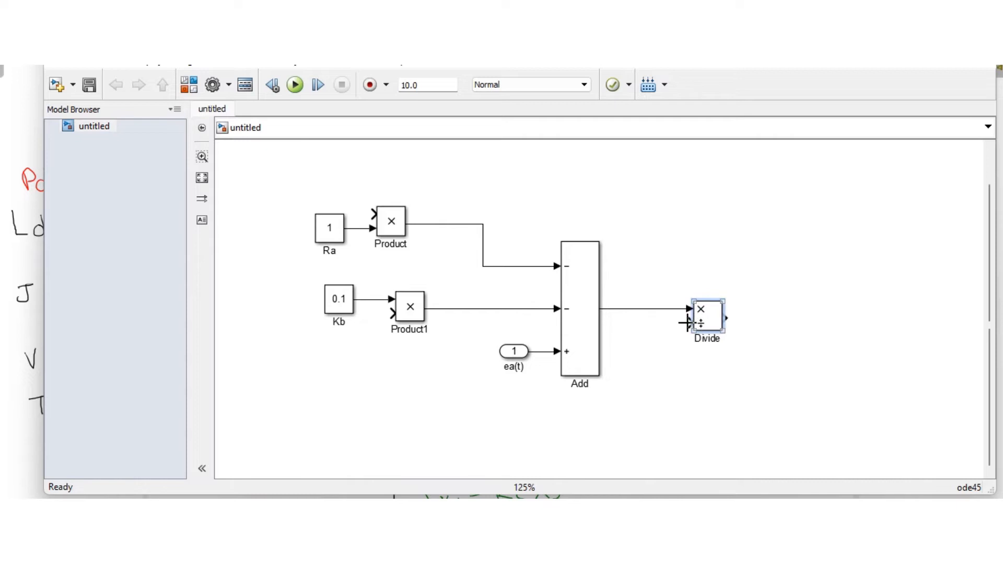
Duplicate the Kb constant just below and before the Divide block and set the copy's constant value to 1.
click(346, 297)
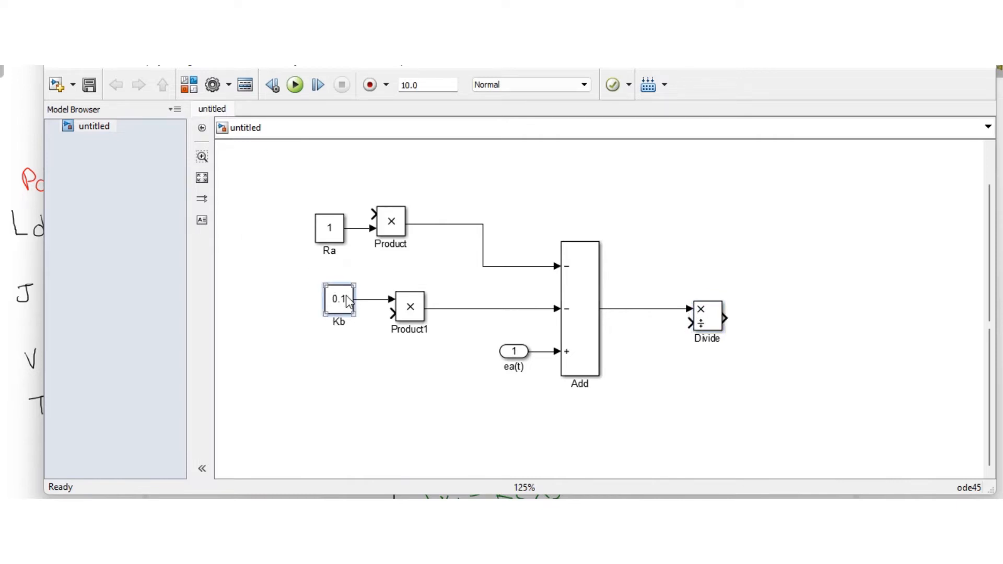
drag(347, 296, 651, 366)
double_click(650, 366)
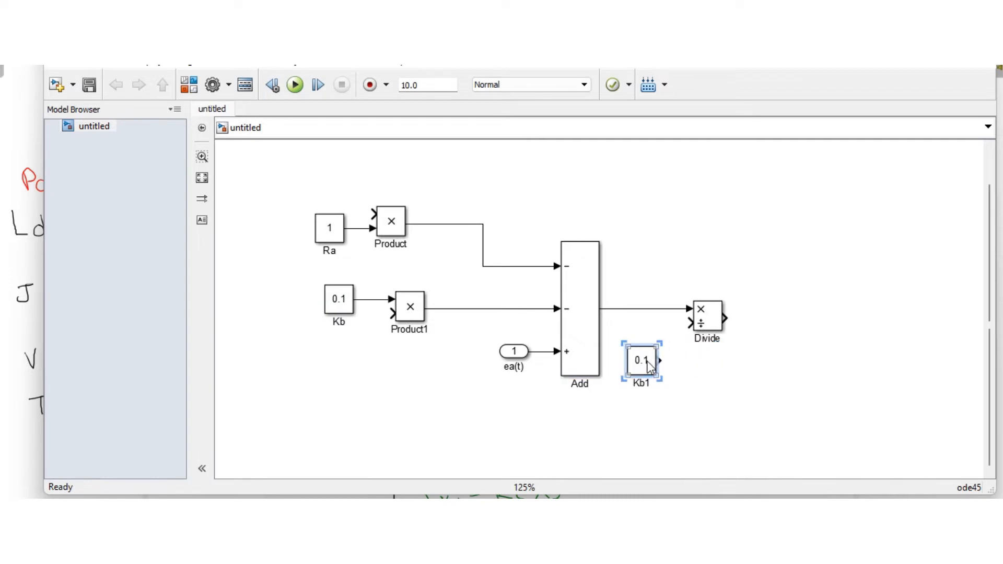
text(1)
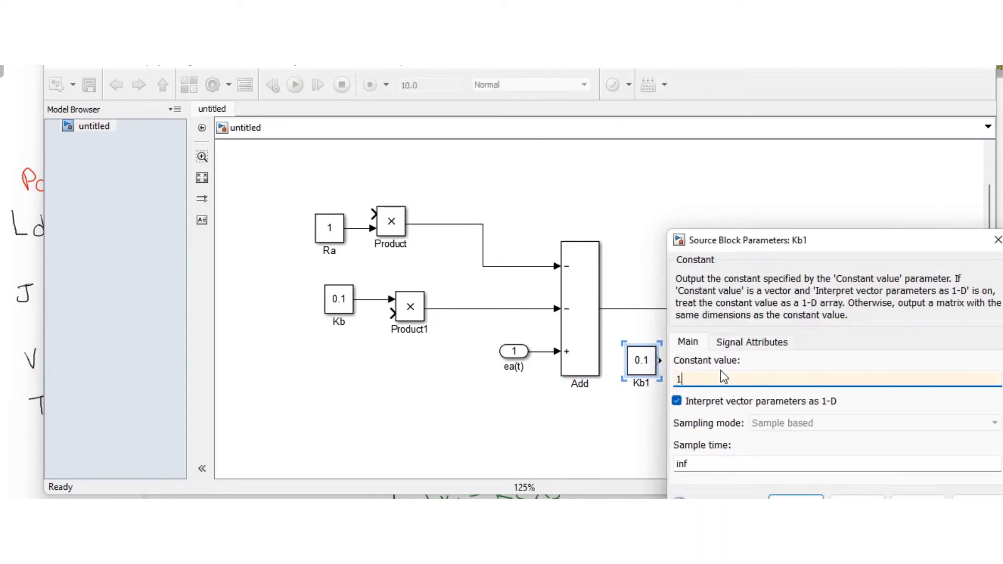
key(Return)
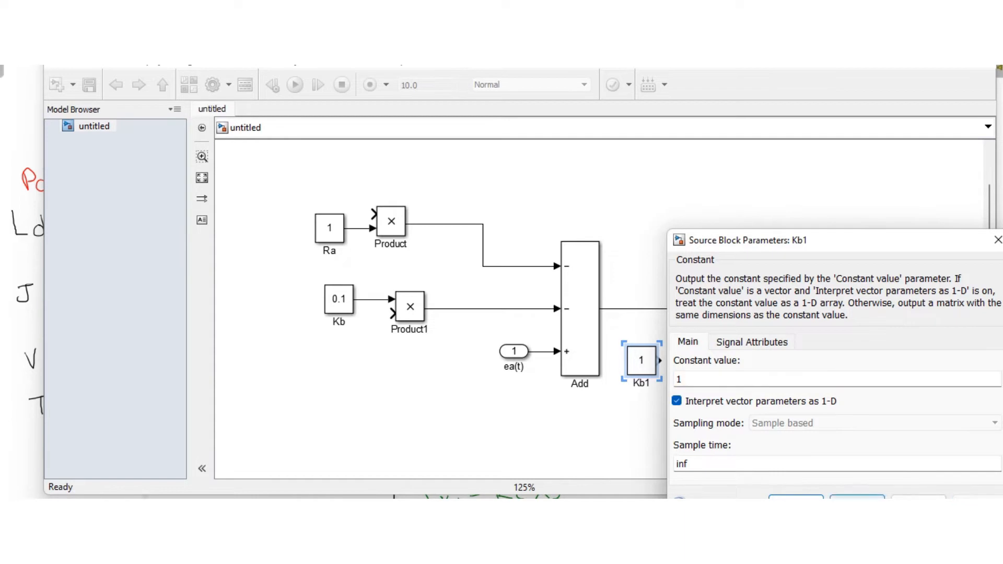
Connect the new constant to Divide's ÷ input and rename the constant La.
drag(661, 359, 690, 323)
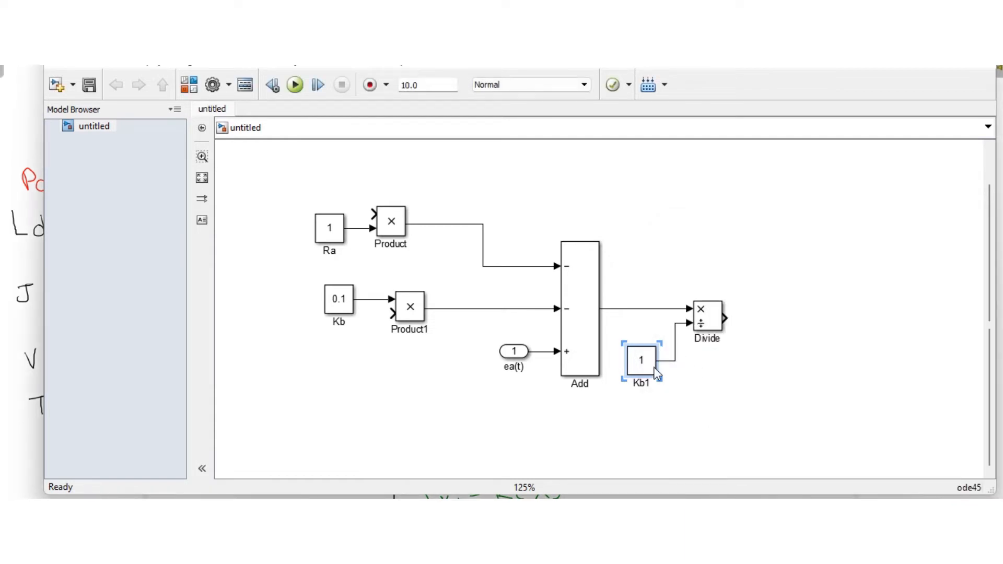
double_click(642, 386)
click(683, 400)
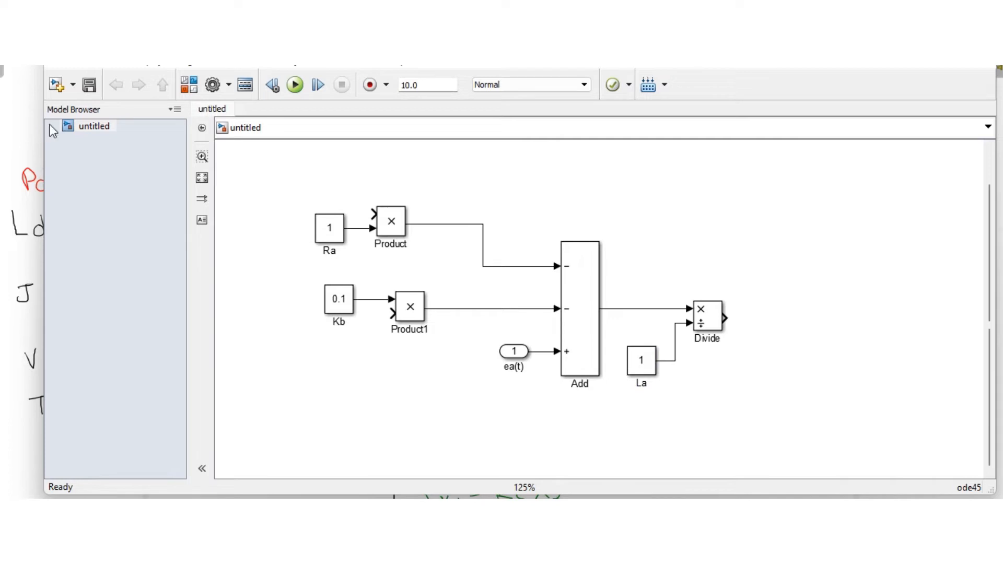
Compare the Add sum and its division by La with the armature current equation in the handwritten notes.
drag(47, 123, 333, 150)
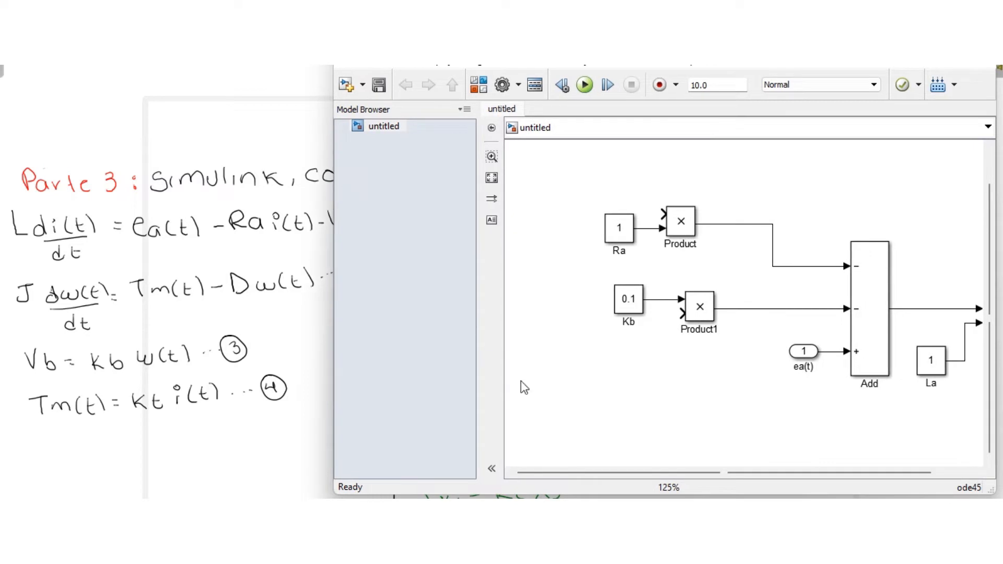
drag(606, 474, 678, 474)
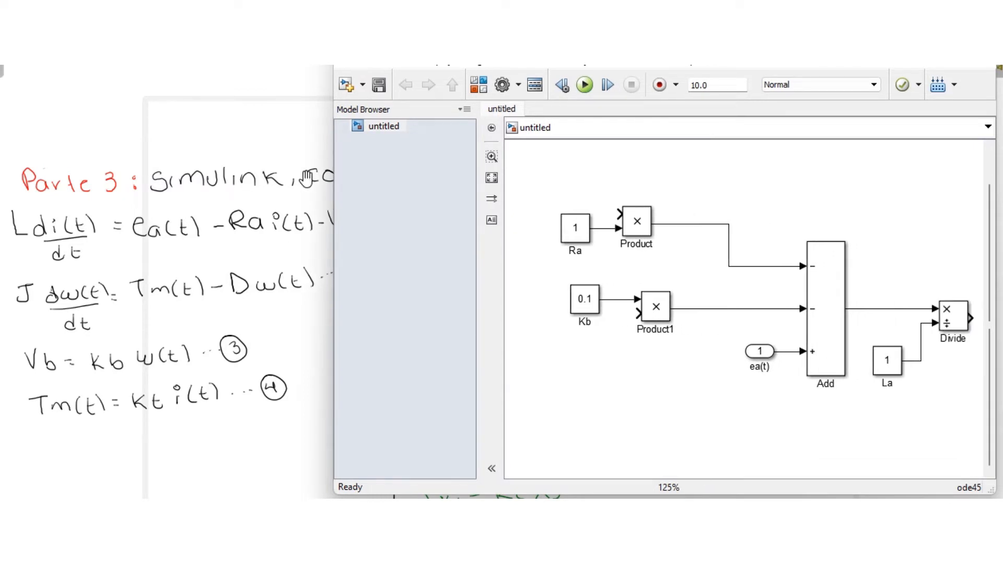
drag(333, 158, 372, 158)
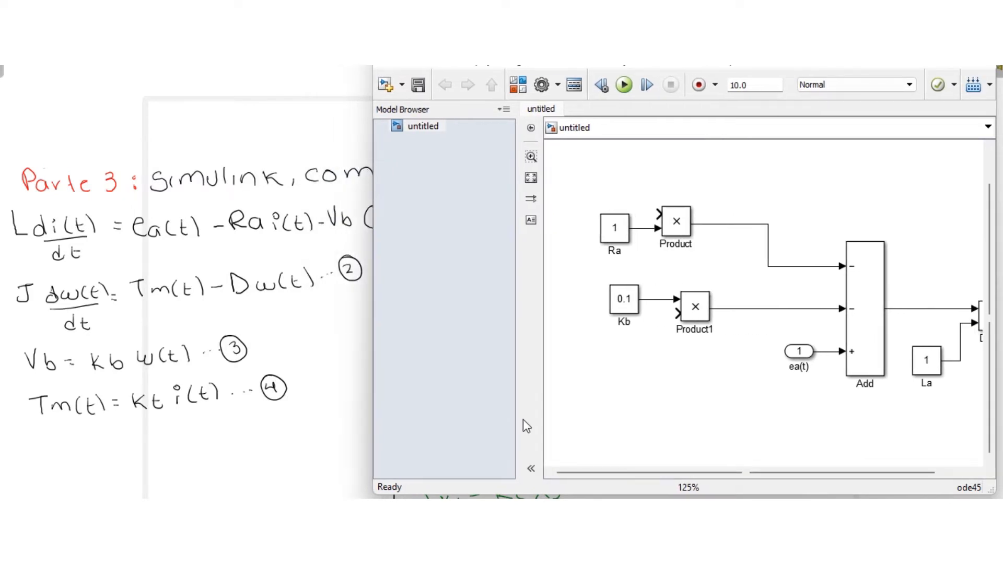
drag(617, 468, 655, 469)
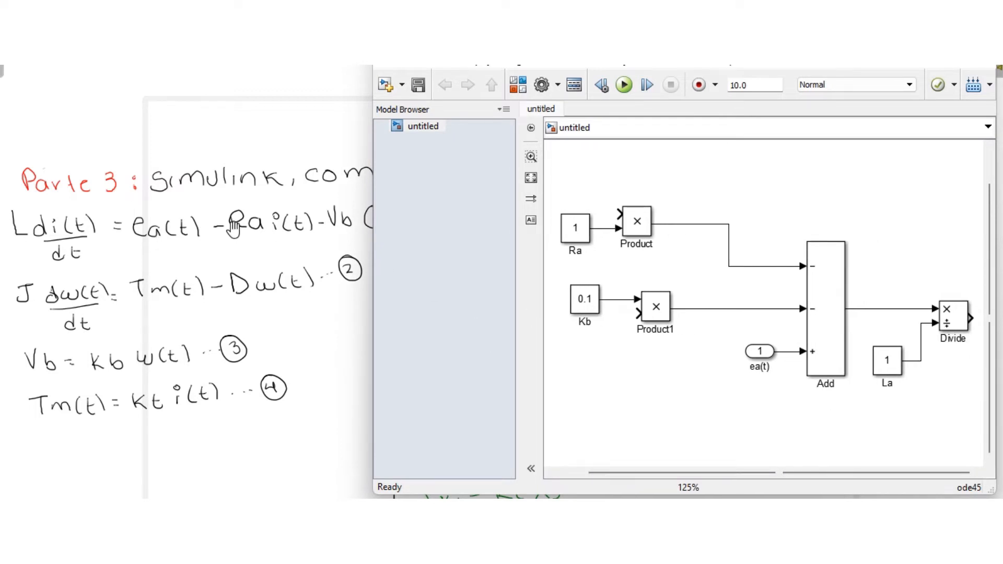
click(843, 273)
click(448, 242)
click(832, 276)
click(900, 327)
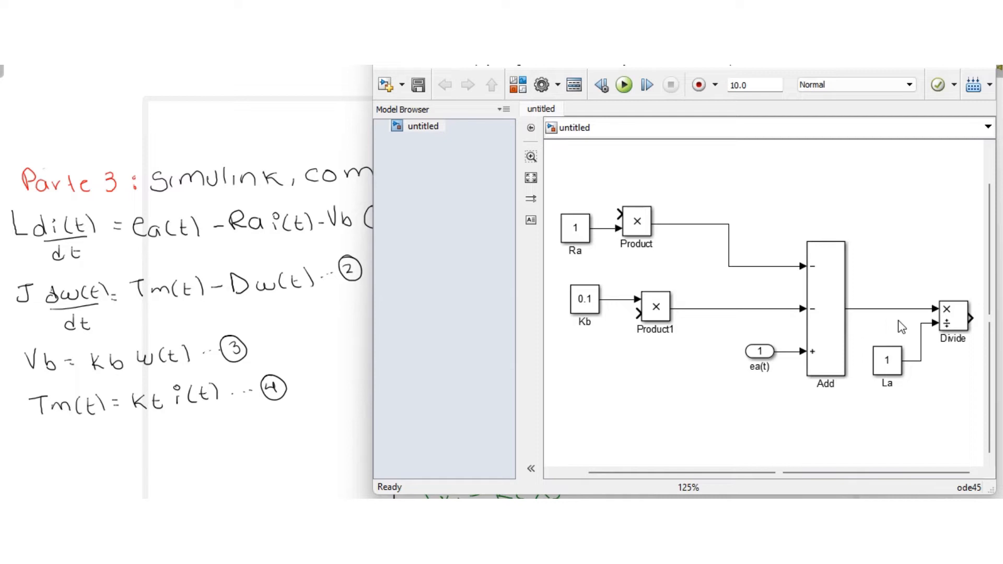
click(949, 322)
click(902, 366)
drag(373, 243, 38, 245)
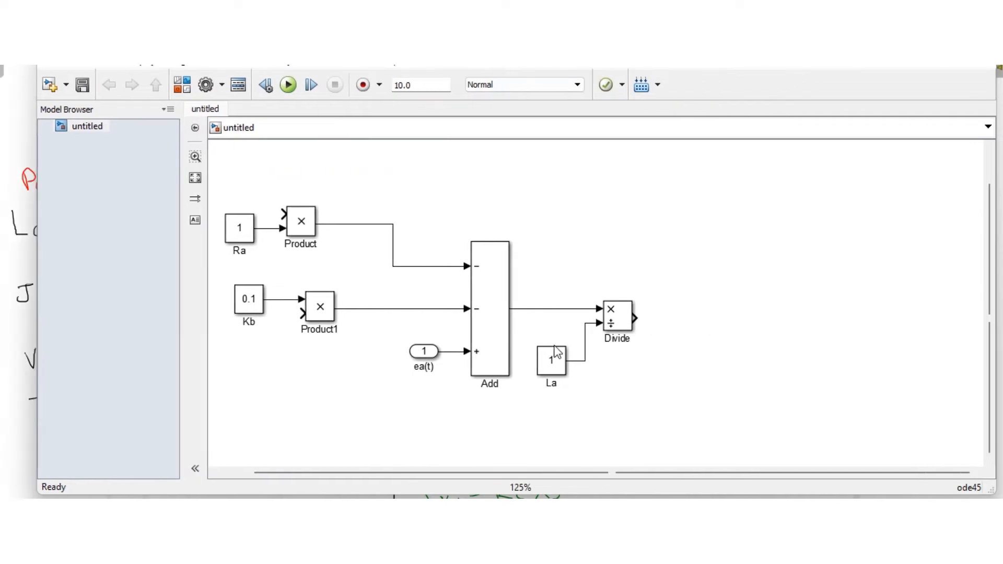
click(626, 317)
click(680, 323)
Switch to the handwritten notes and rewrite equation 1 for di(t)/dt, erasing the leading L and writing each term on the other side over L.
drag(35, 194, 403, 216)
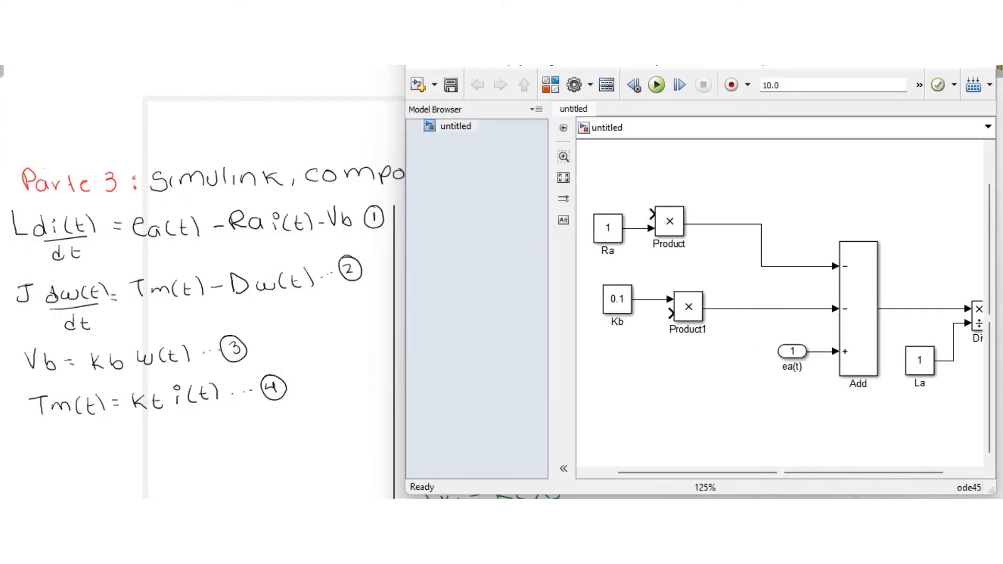
click(303, 469)
drag(16, 222, 21, 238)
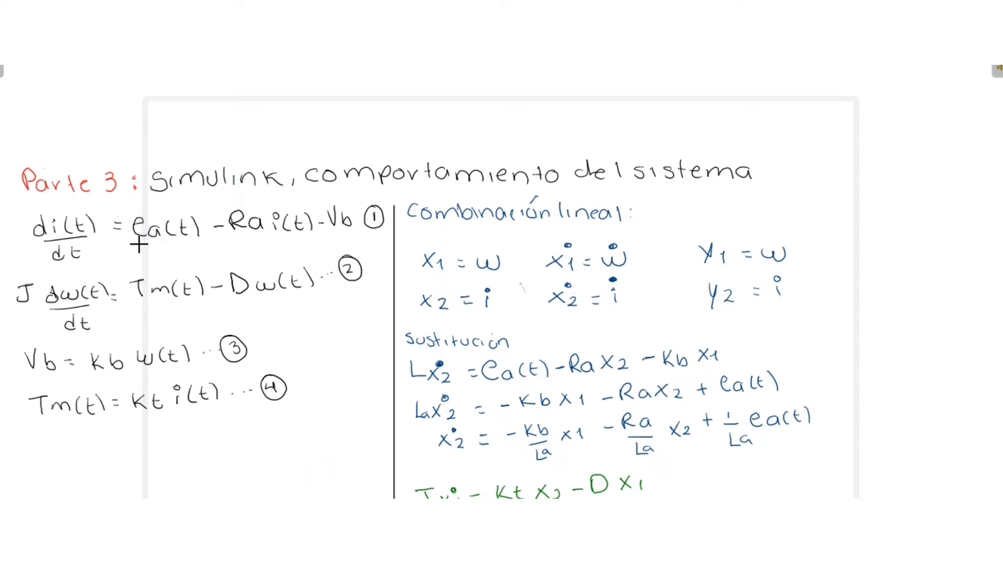
mouse_move(137, 242)
mouse_down()
mouse_move(160, 240)
mouse_move(160, 257)
mouse_up()
mouse_move(230, 232)
mouse_down()
mouse_move(264, 230)
mouse_move(260, 250)
mouse_up()
mouse_move(327, 229)
mouse_down()
mouse_move(352, 229)
mouse_move(349, 242)
mouse_up()
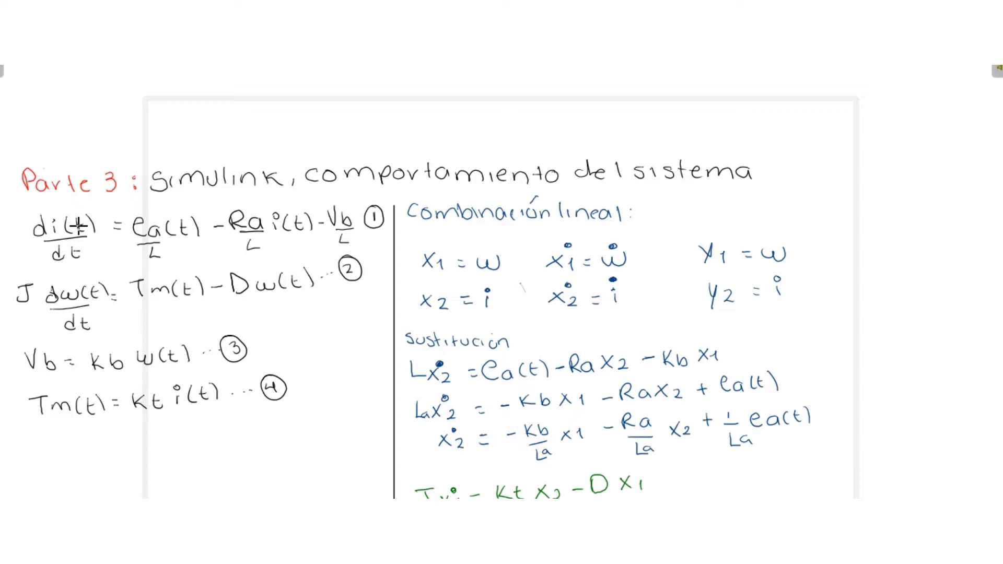
Return to the Simulink model and add an Integrator from the Commonly Used Blocks library above the Ra constant.
key(alt+Tab)
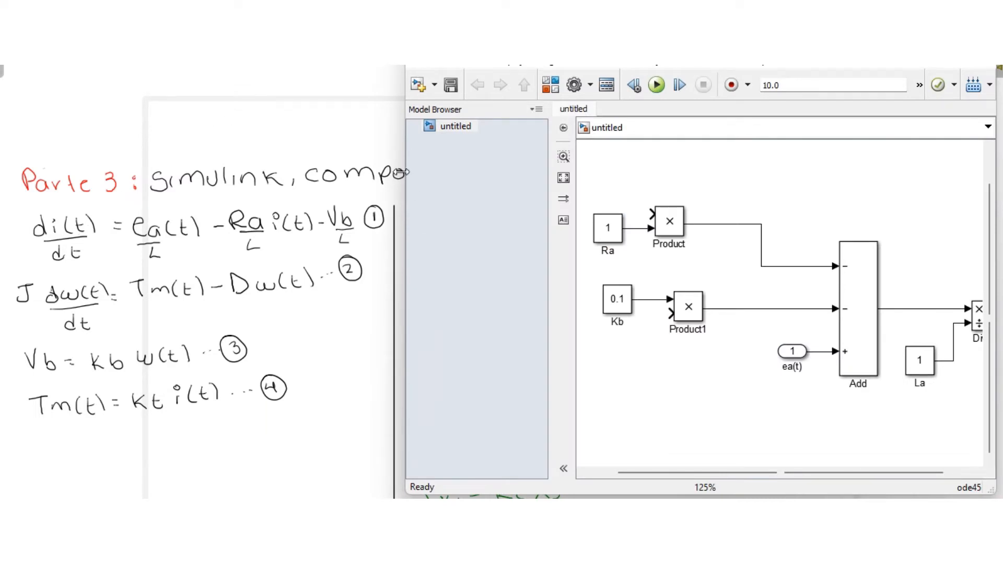
drag(400, 173, 93, 236)
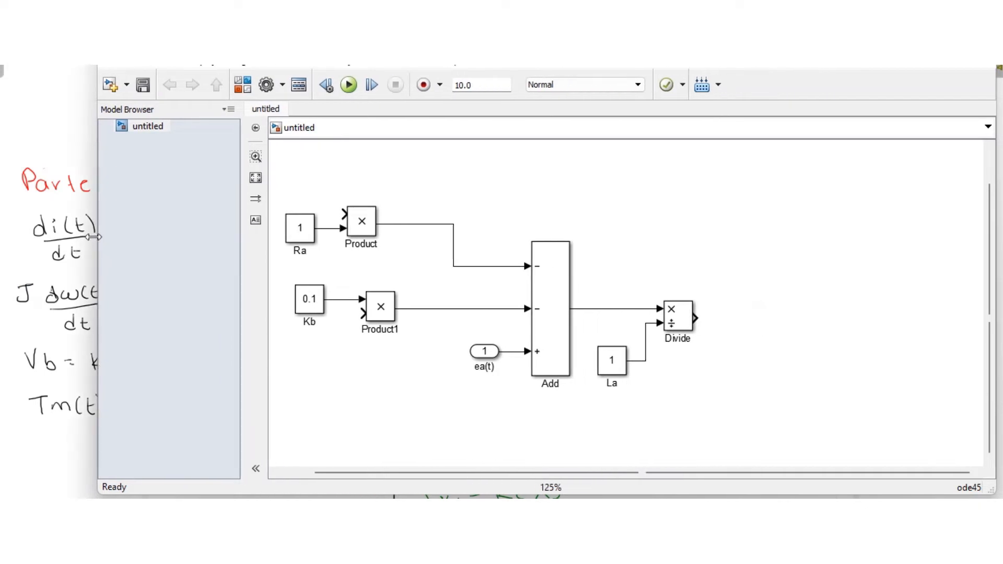
drag(613, 477, 493, 475)
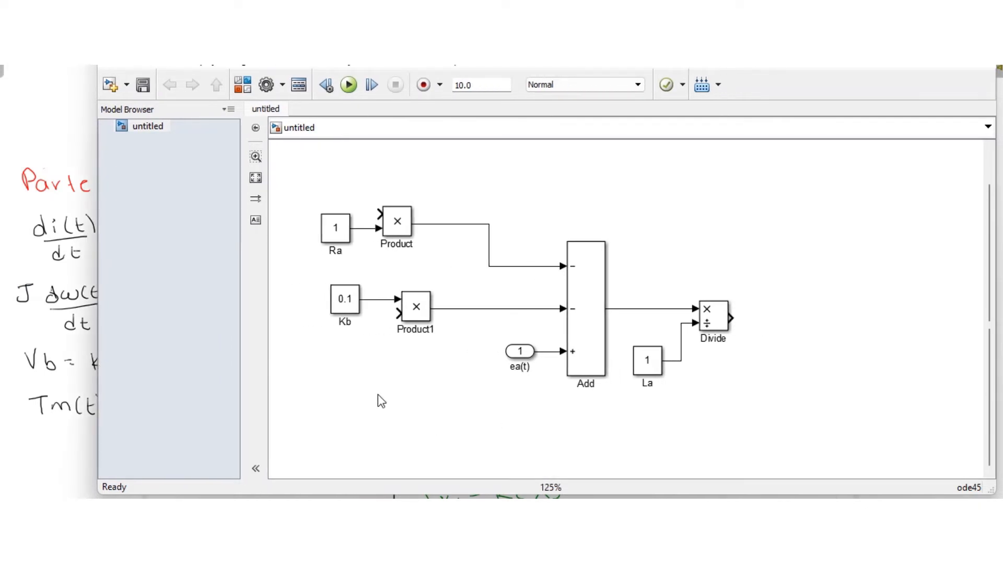
key(alt+Tab)
key(Tab)
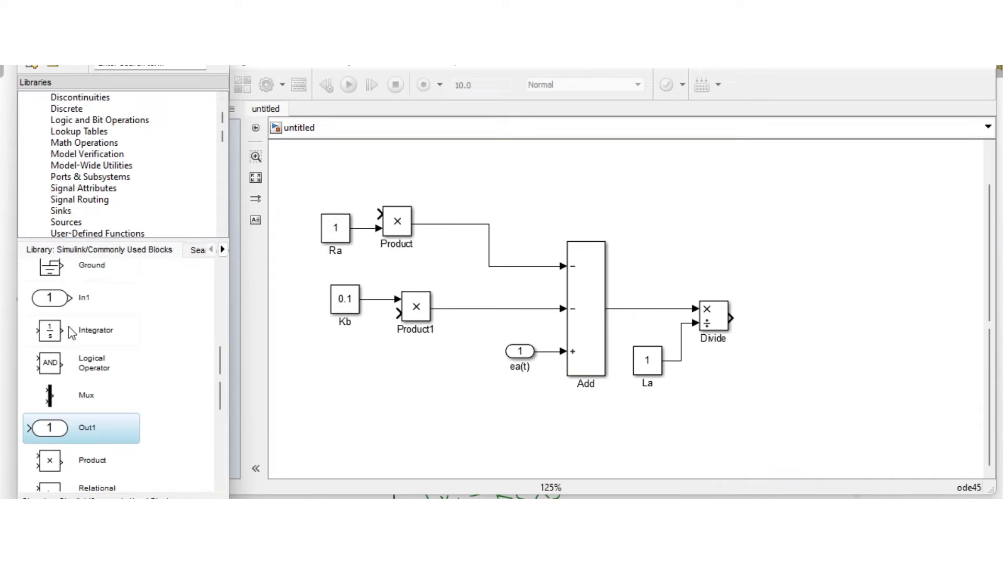
scroll(104, 133, up, 1)
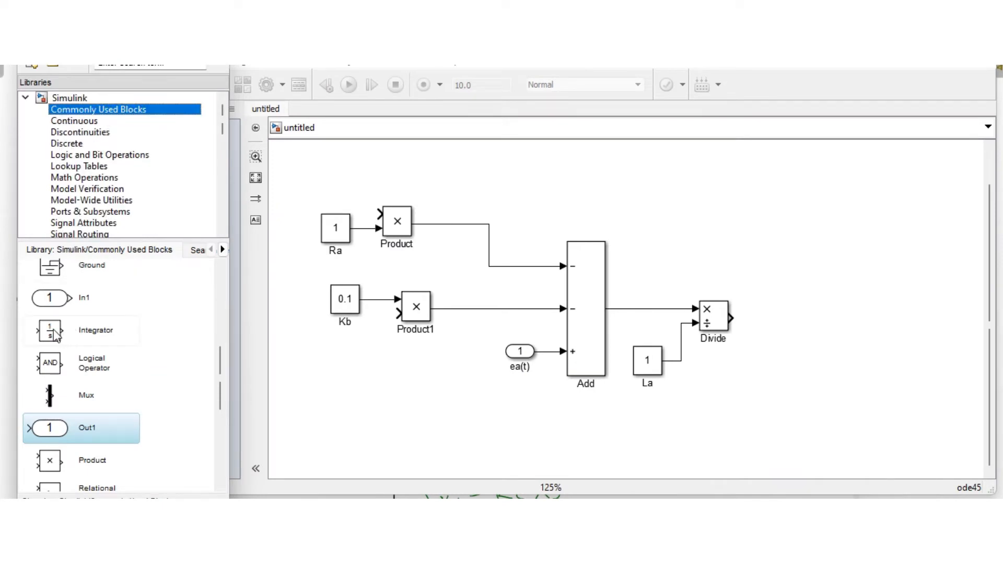
drag(56, 335, 354, 166)
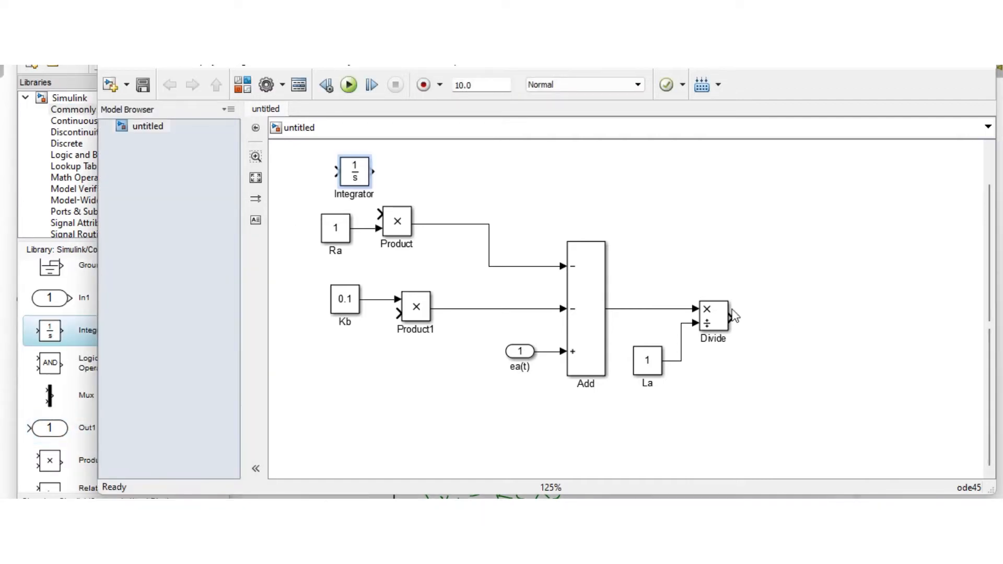
Connect Divide's output to the Integrator's input, routing the feedback line over the top of the diagram.
drag(735, 313, 334, 236)
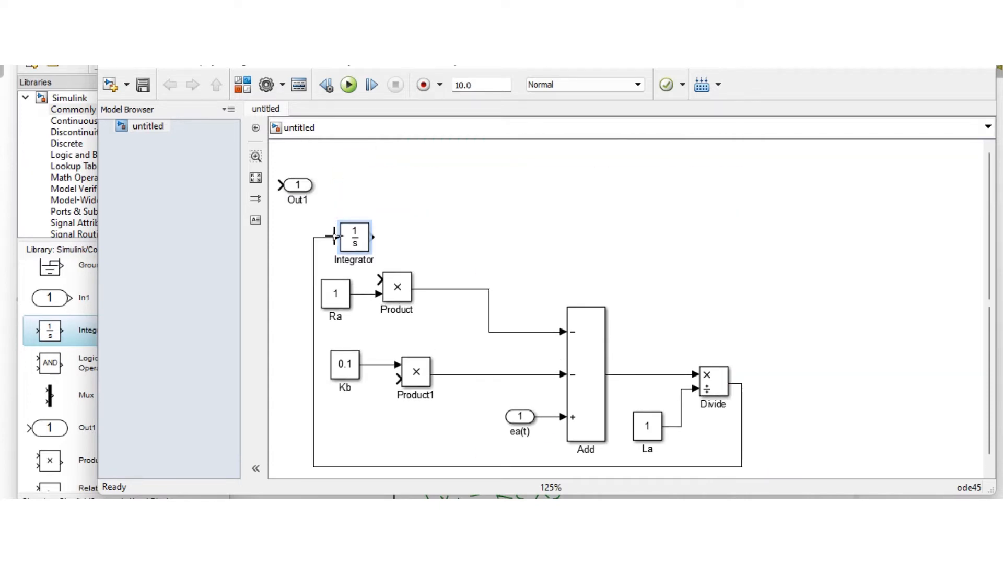
drag(485, 465, 467, 157)
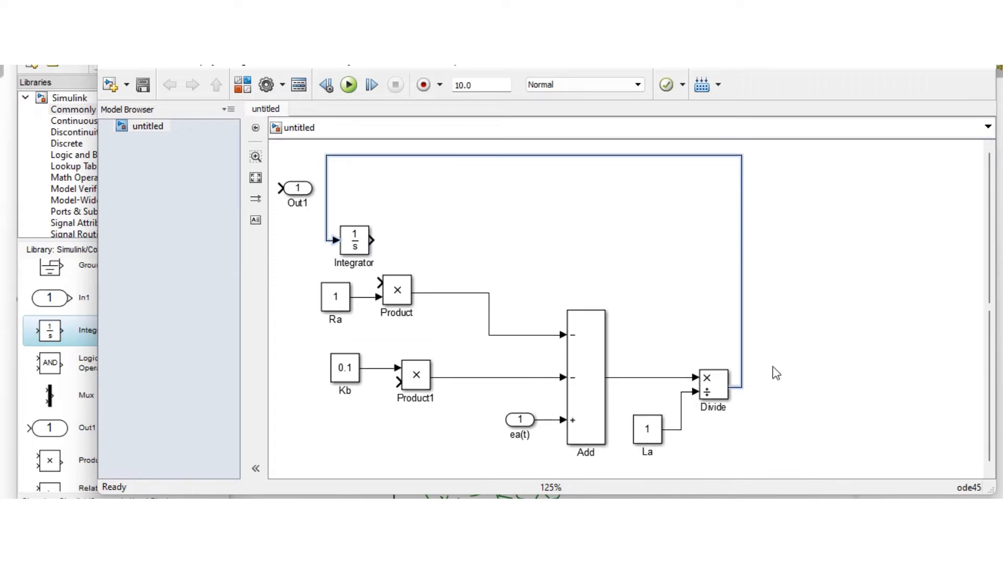
click(758, 312)
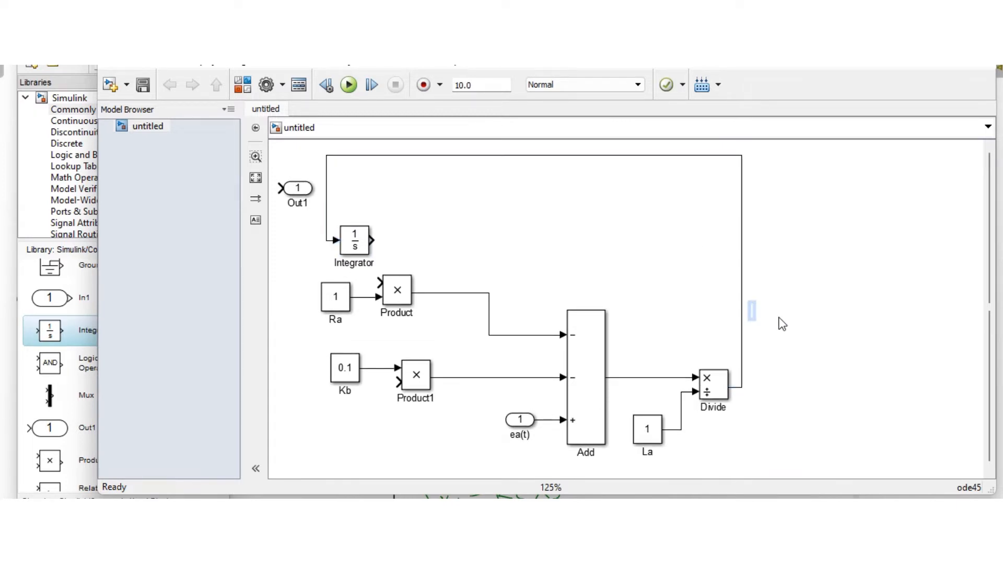
text(di(t)/dt)
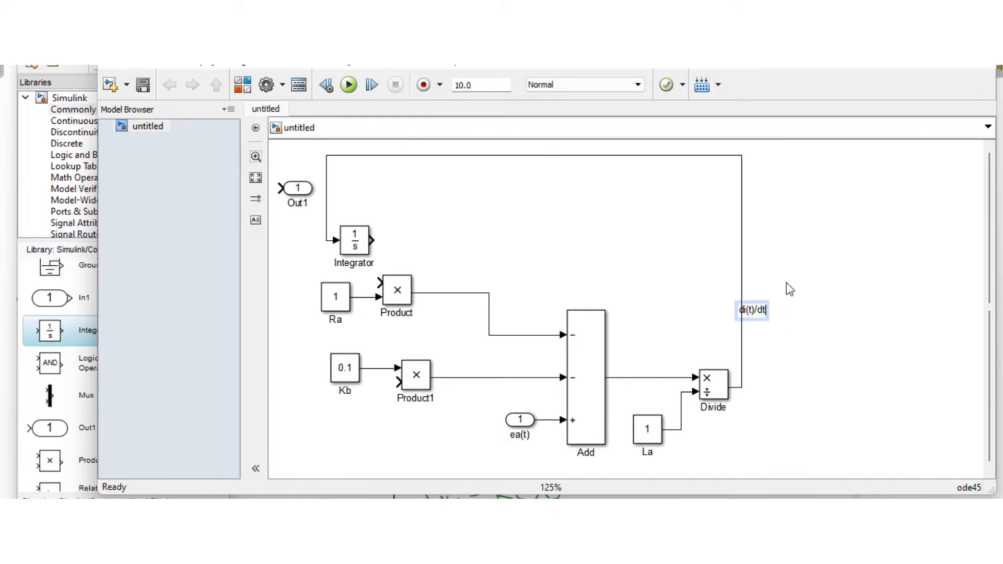
key(BackSpace)
key(BackSpace)
key(BackSpace)
key(BackSpace)
key(BackSpace)
key(BackSpace)
key(BackSpace)
key(BackSpace)
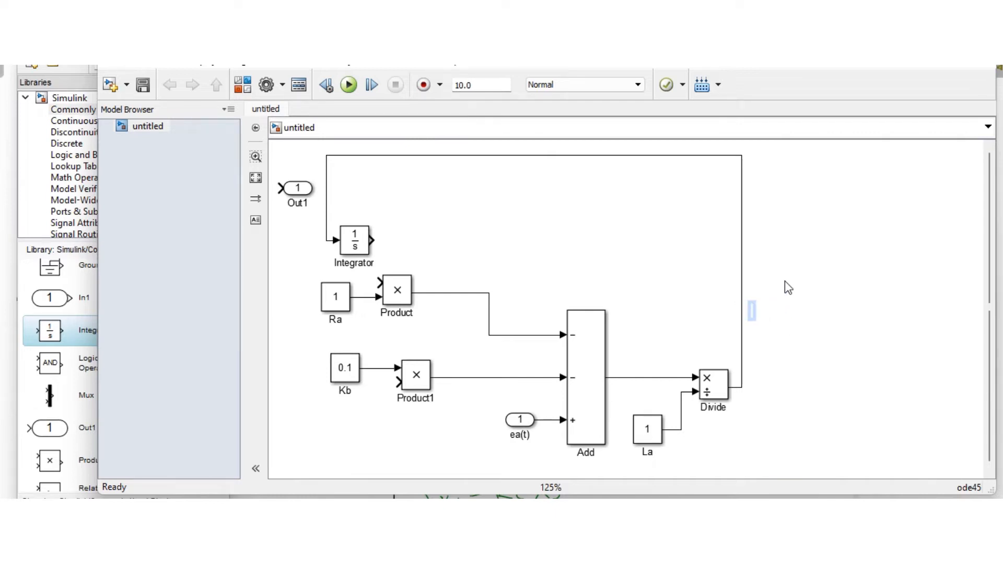
Add the annotation di(t)/dt beside the vertical signal line leaving the Divide block.
click(766, 329)
double_click(765, 329)
text(di(t)
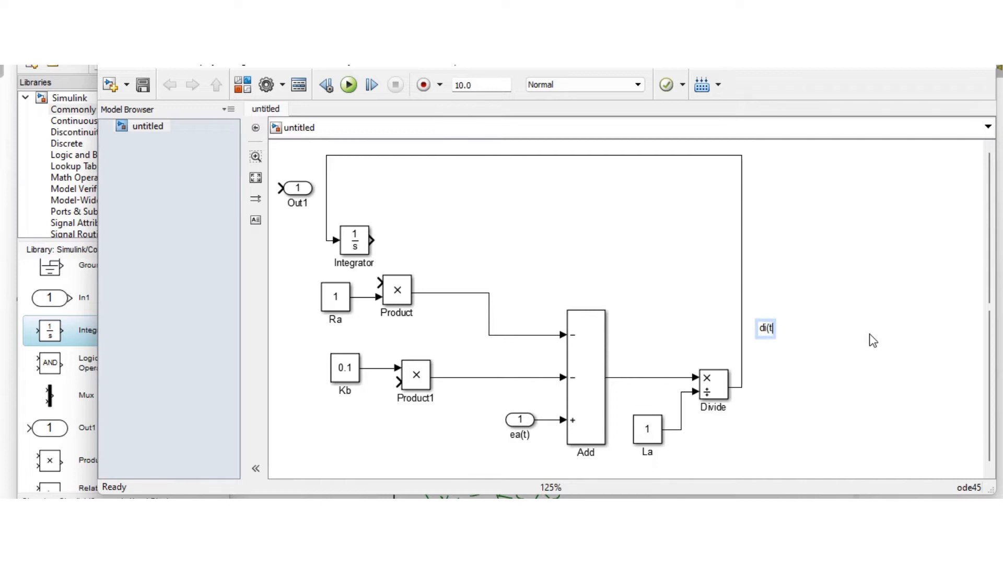
text()/dt)
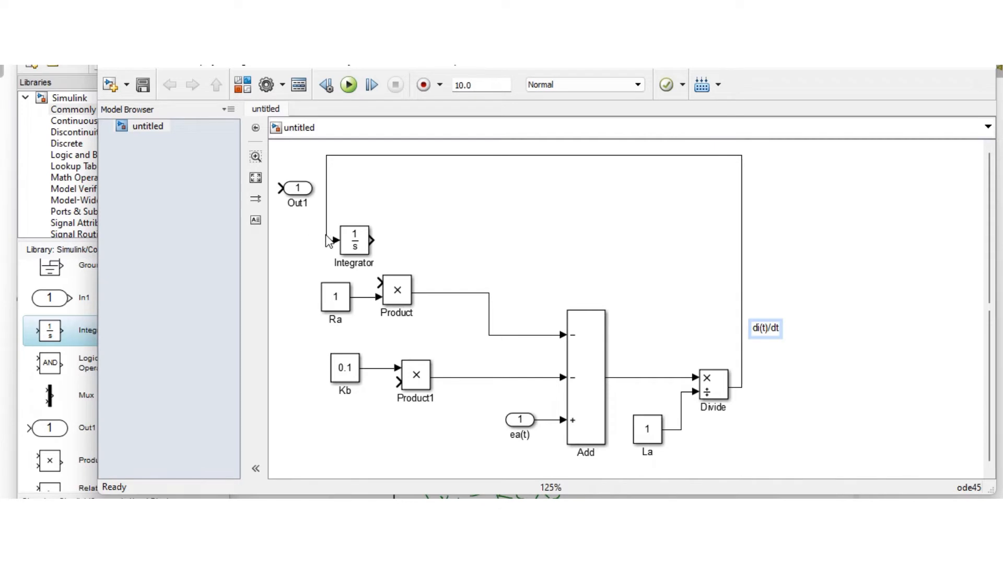
Align the Integrator directly above Ra and move the Out1 port to the free space beyond the feedback line.
drag(347, 234, 328, 235)
drag(302, 191, 915, 196)
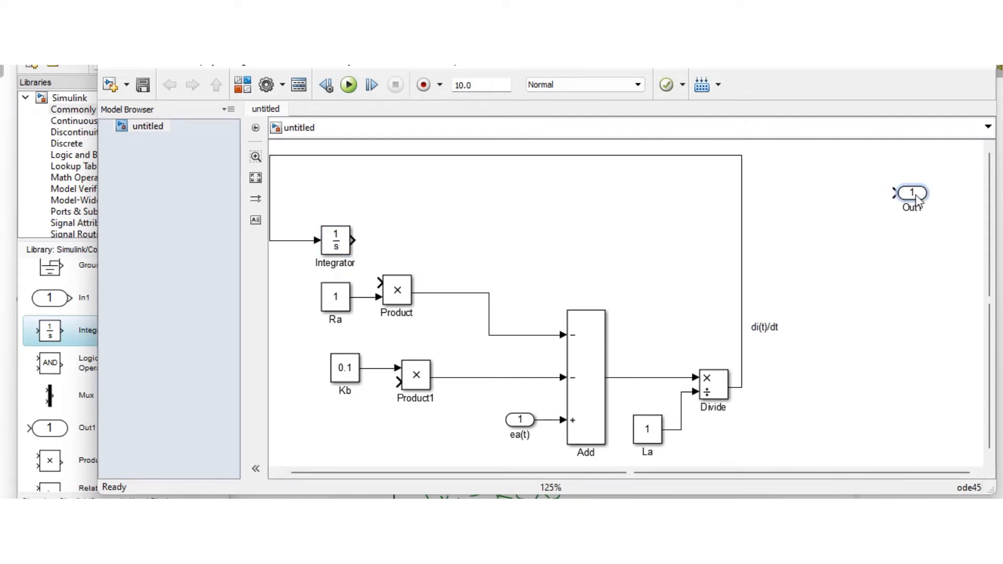
Move the Integrator a little higher above Ra and connect its output to the free input of the Product beside Ra.
drag(593, 469, 546, 464)
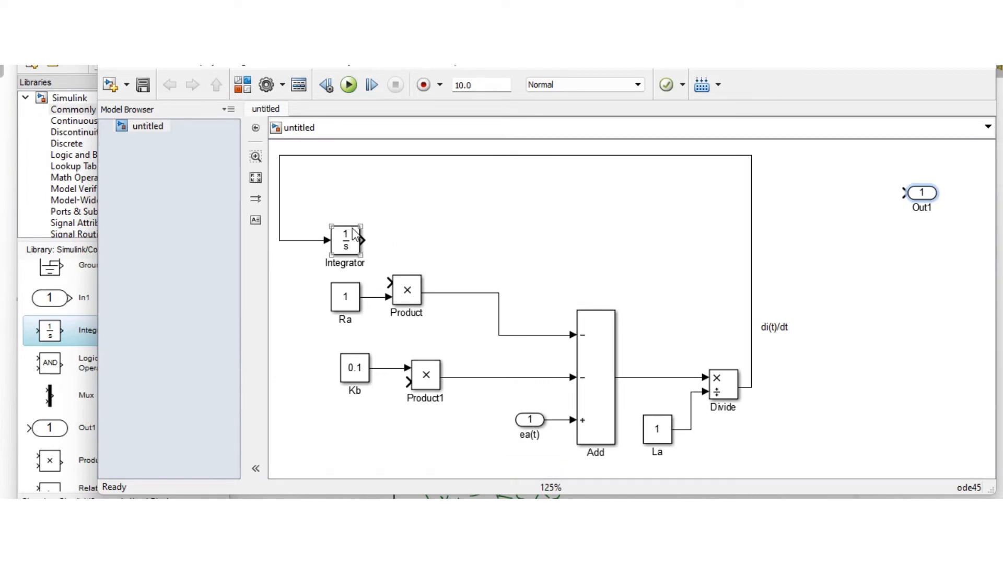
drag(353, 241, 353, 222)
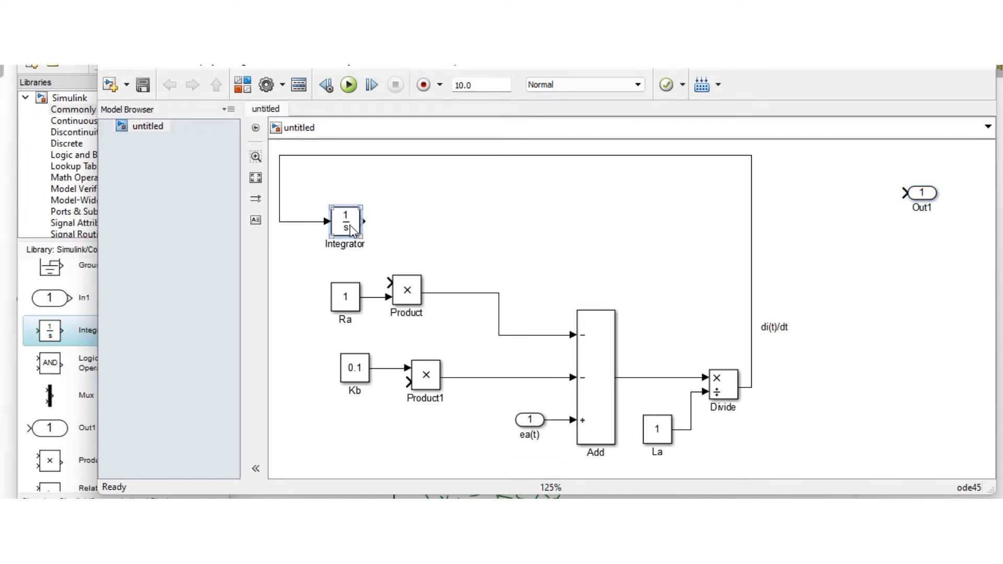
drag(351, 230, 337, 230)
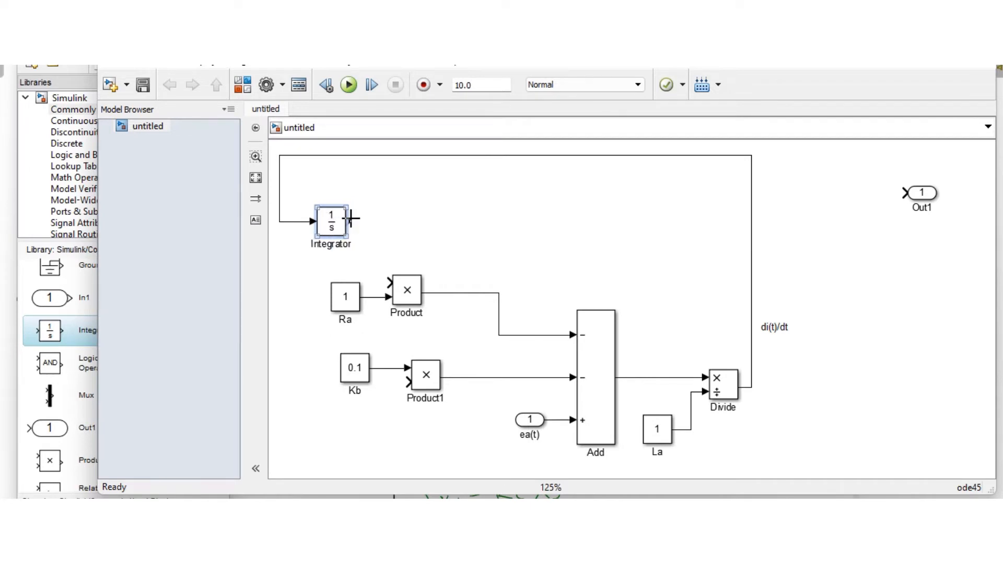
click(352, 220)
drag(352, 221, 382, 269)
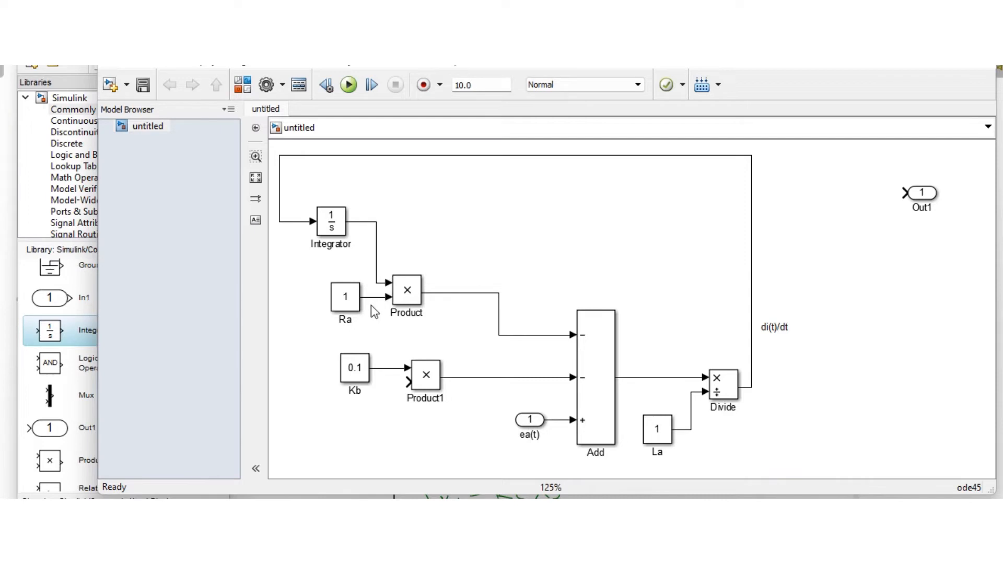
Add the annotation i(t) above the Integrator's output line.
click(342, 320)
click(353, 204)
text((t))
click(443, 232)
Narrow the model window beside the handwritten equations so that the whole current loop and the equations can be viewed together.
click(347, 298)
click(454, 425)
drag(97, 140, 331, 140)
click(238, 152)
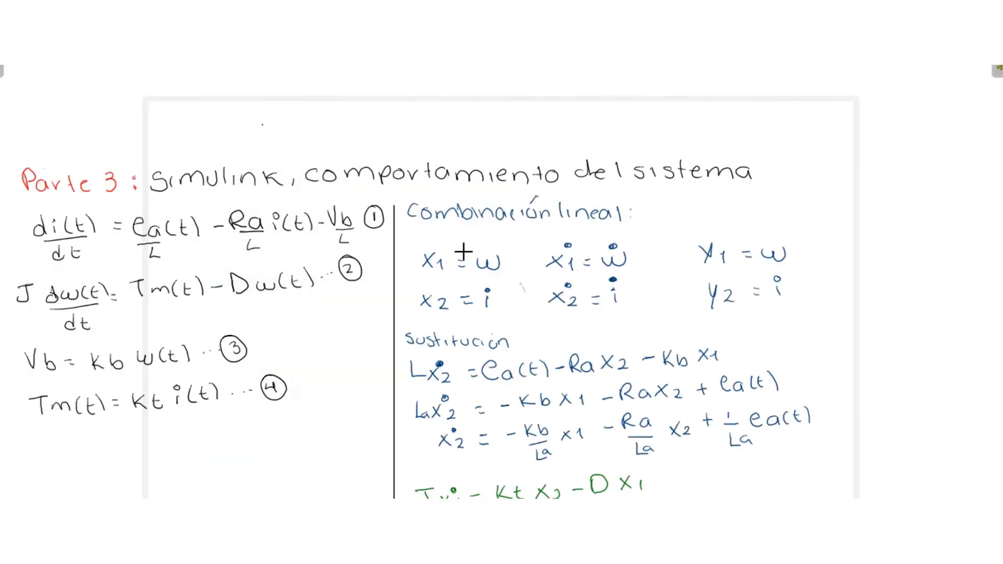
click(481, 324)
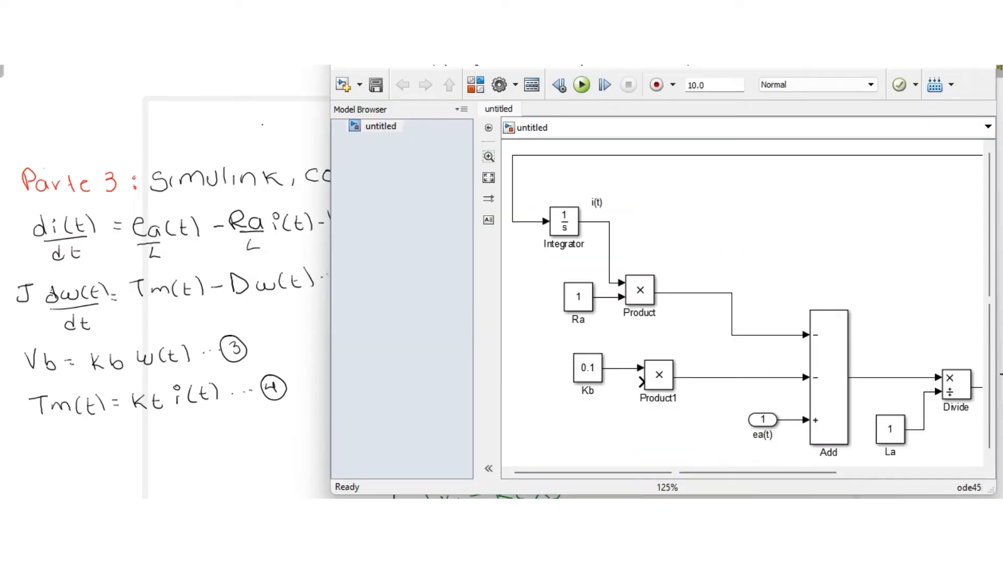
click(823, 388)
scroll(823, 388, up, 1)
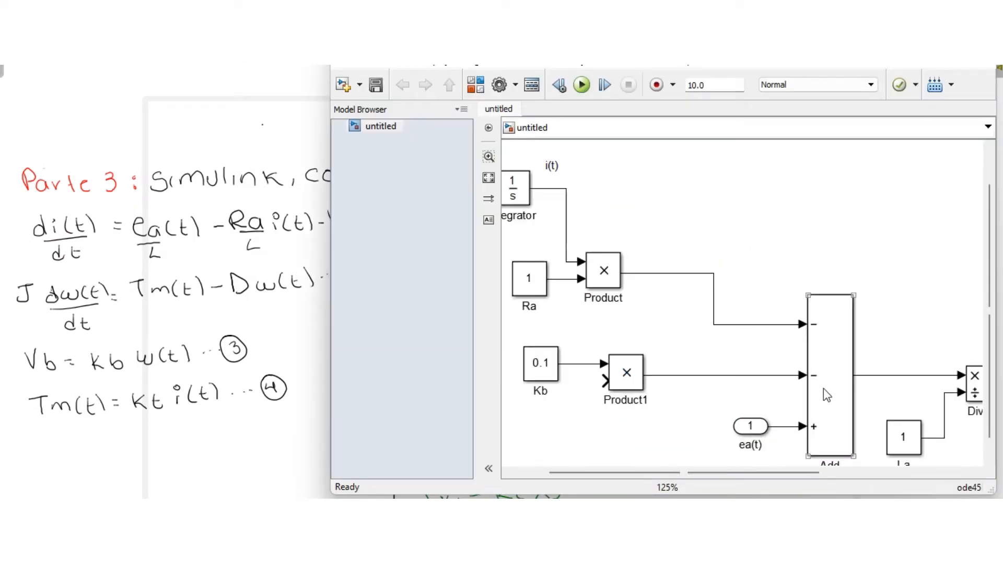
scroll(823, 388, down, 1)
scroll(823, 401, down, 1)
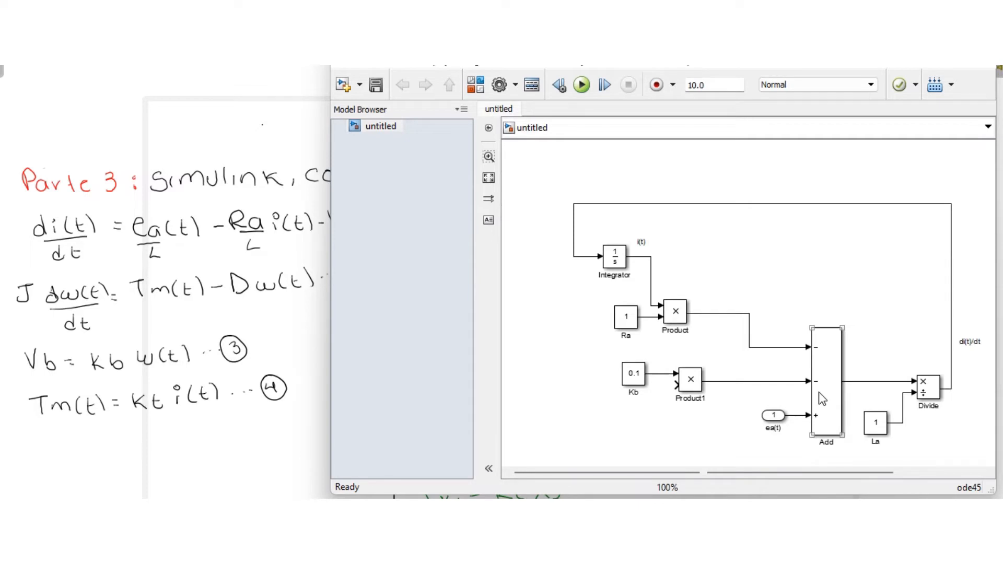
click(781, 367)
drag(331, 236, 360, 238)
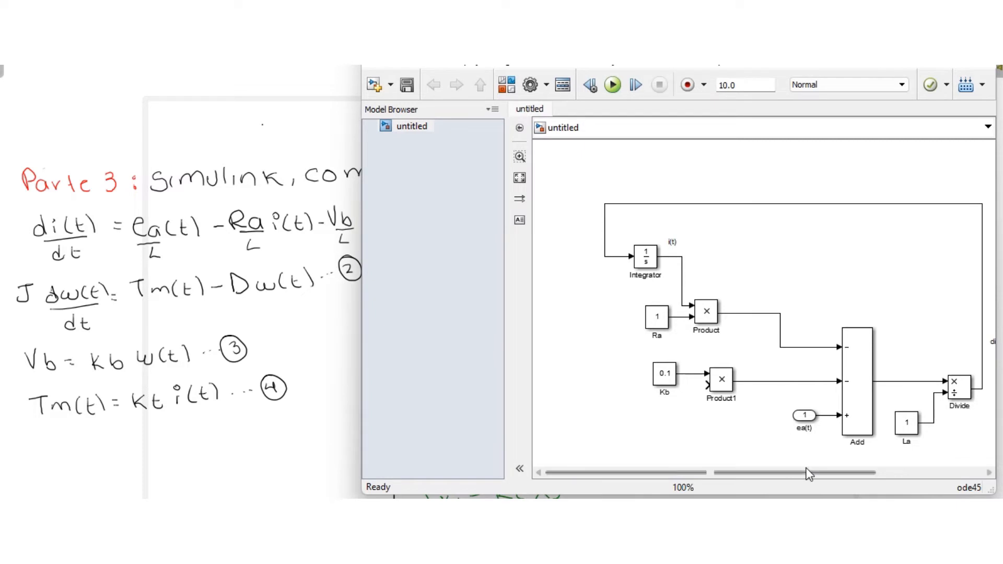
drag(808, 473, 843, 471)
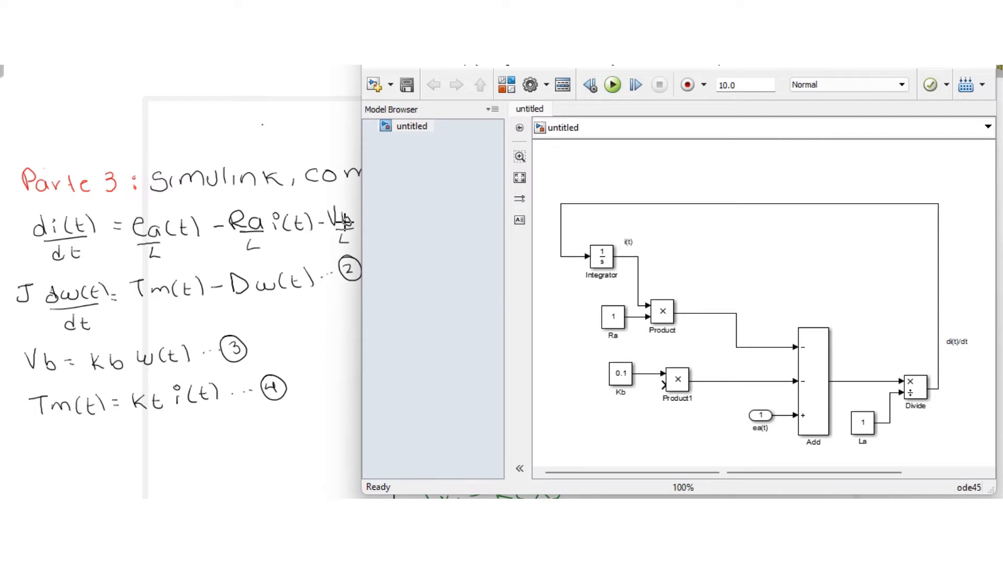
Compare the terms of handwritten equation 1 with the Kb, Add, Divide, La, Ra and Integrator blocks in the diagram.
click(628, 395)
click(646, 387)
drag(61, 237, 51, 226)
key(ctrl+z)
key(ctrl+z)
click(802, 368)
click(915, 386)
click(868, 425)
drag(936, 386, 929, 388)
click(611, 319)
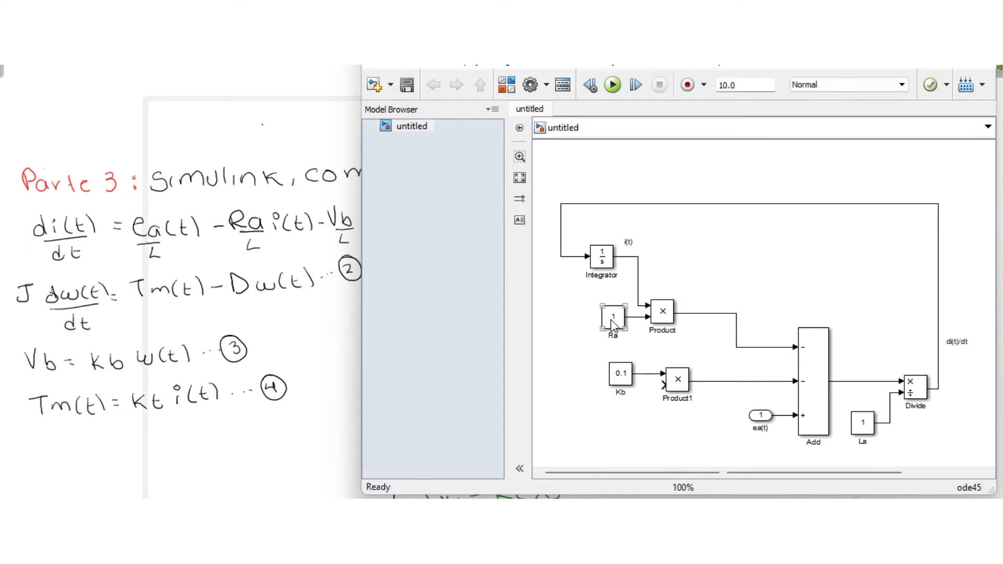
click(607, 254)
click(621, 269)
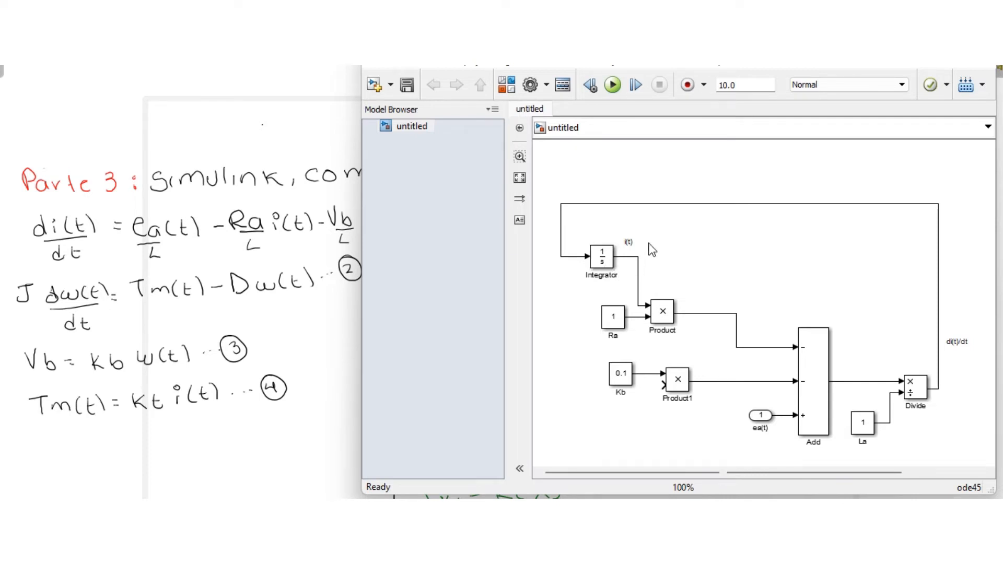
click(655, 314)
click(639, 312)
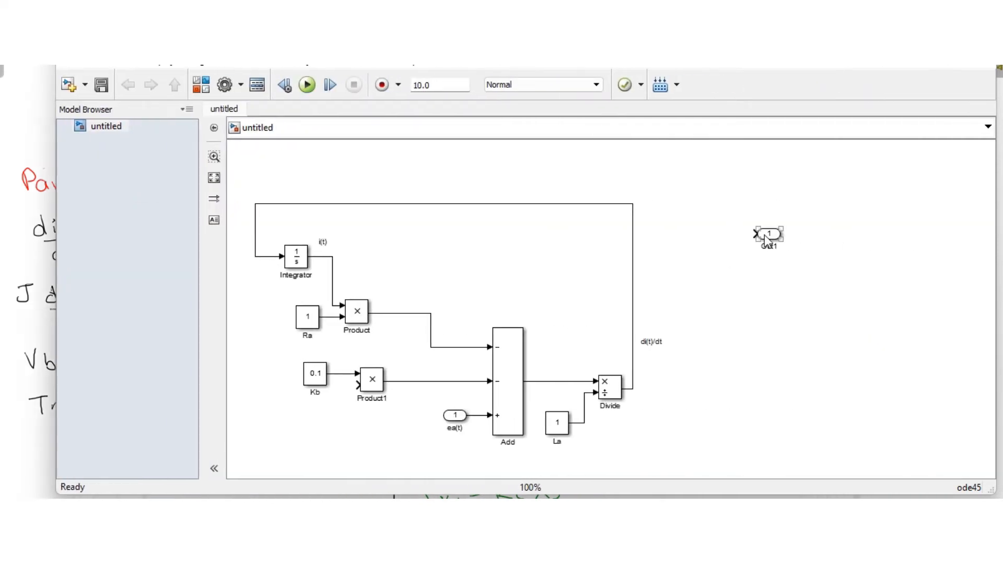
Place the Out1 port beside the Integrator, name it i(t), and branch the Integrator's output line to it.
drag(767, 234, 373, 243)
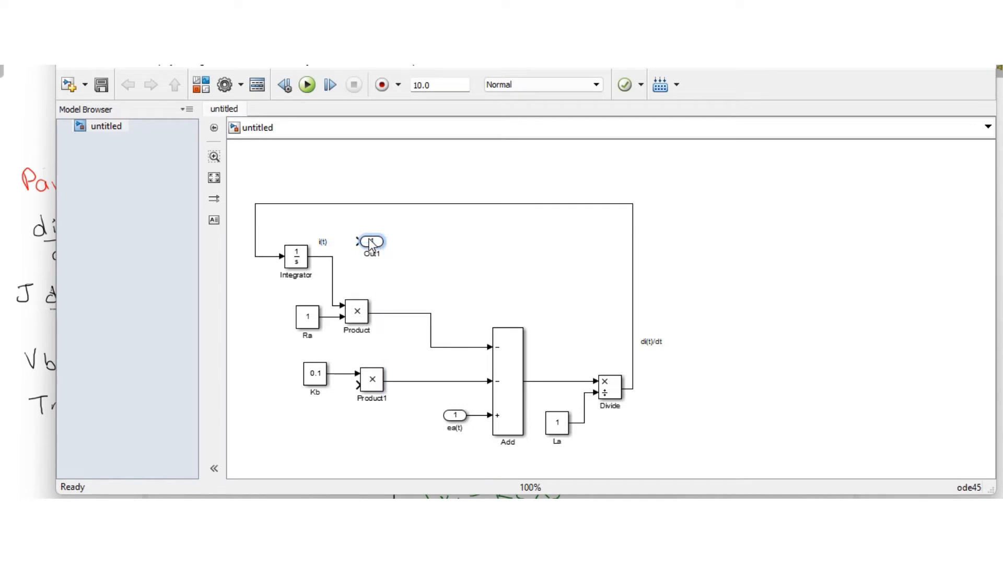
click(377, 254)
drag(362, 243, 332, 256)
scroll(636, 326, up, 2)
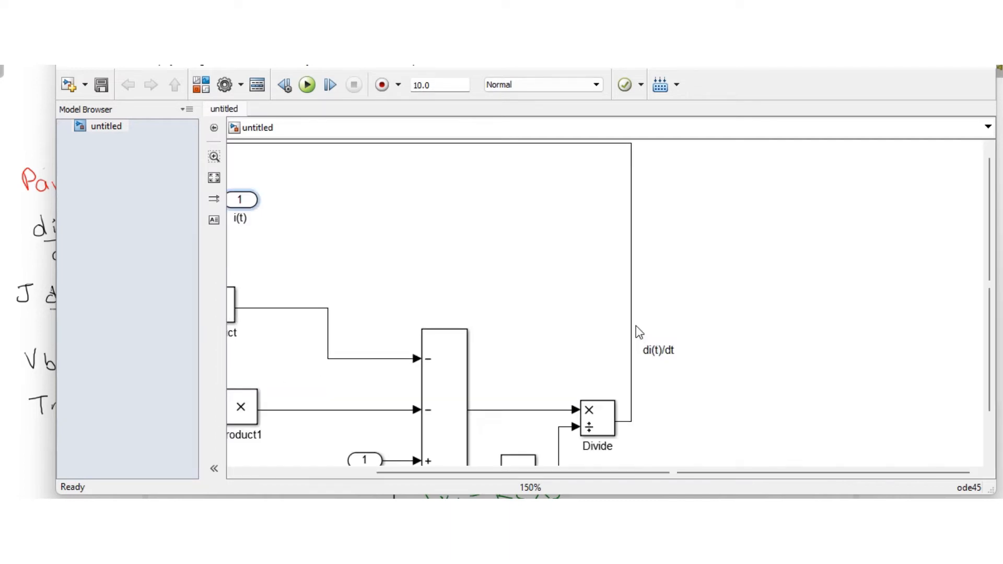
drag(744, 473, 637, 480)
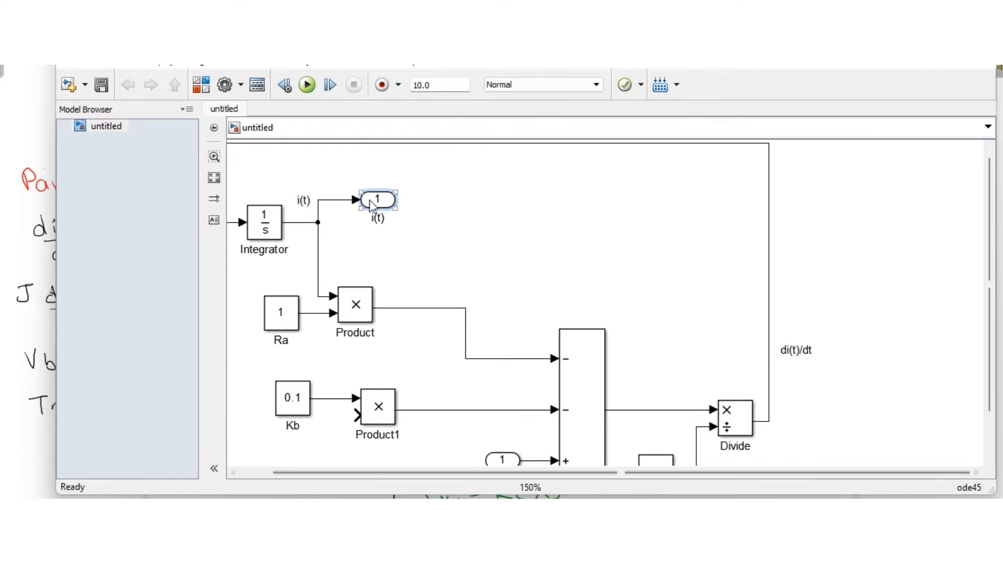
click(360, 233)
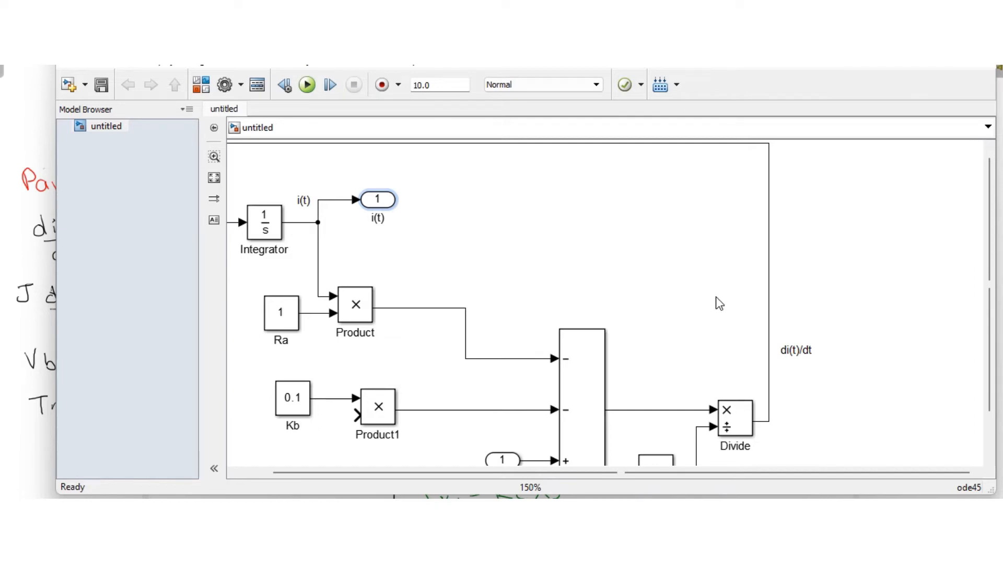
scroll(719, 304, down, 2)
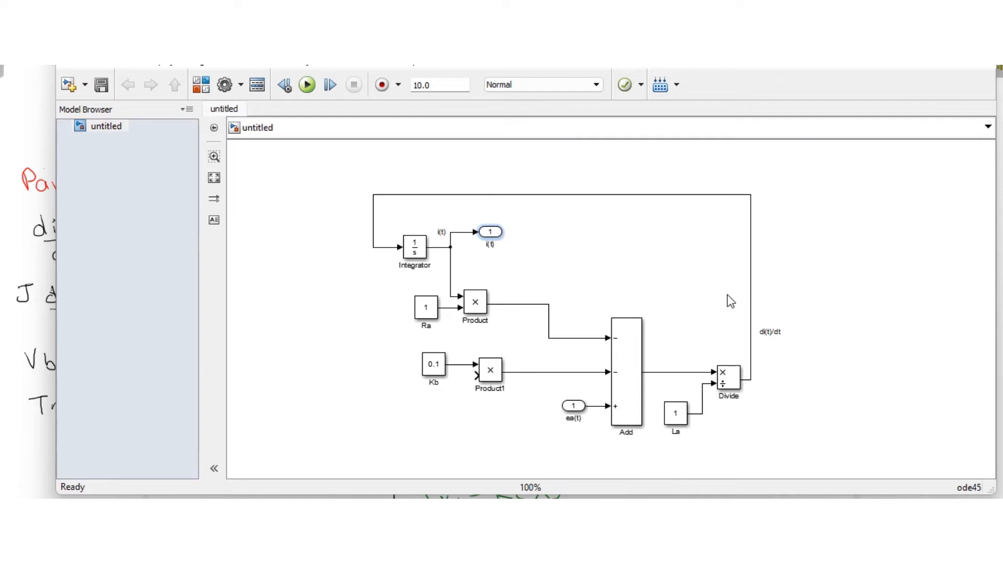
scroll(726, 294, up, 2)
scroll(990, 282, down, 1)
scroll(991, 282, down, 2)
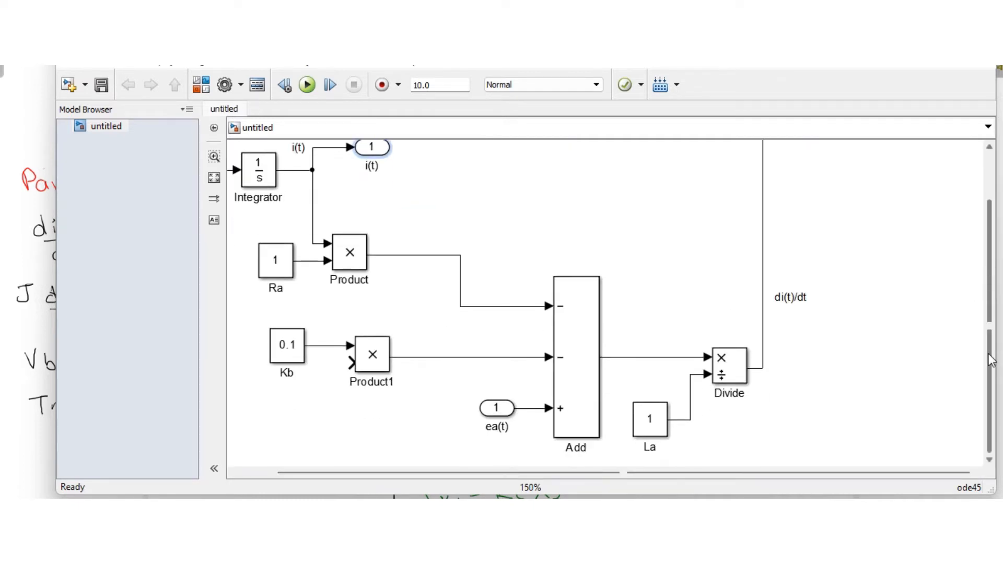
scroll(652, 368, up, 3)
scroll(652, 368, down, 3)
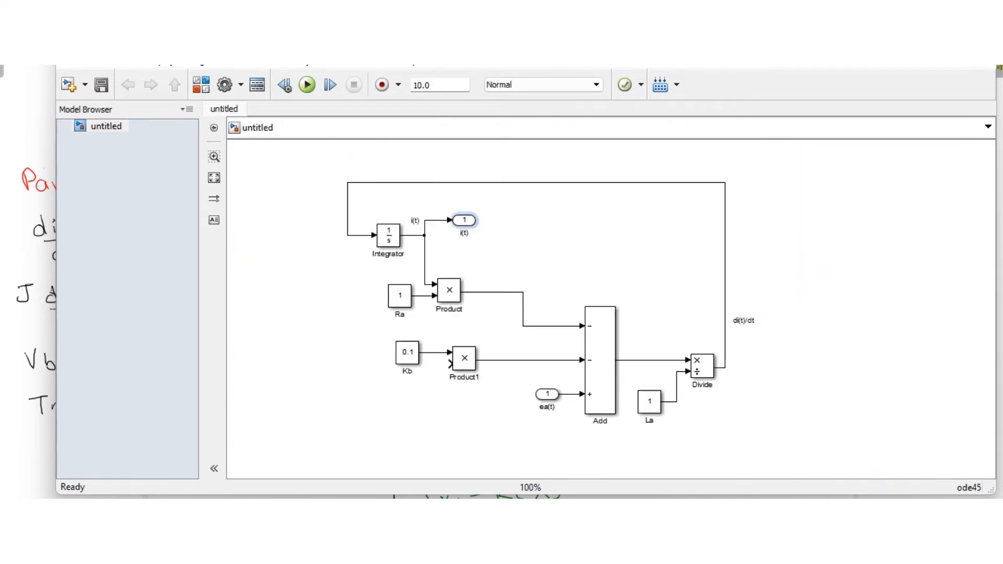
Narrow the model window again to uncover the four handwritten motor equations.
mouse_move(966, 54)
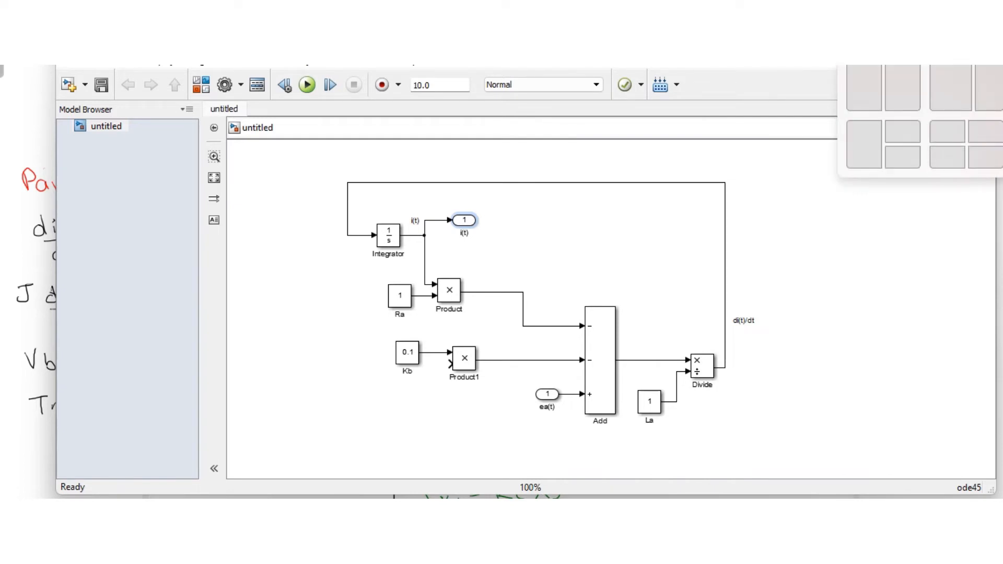
drag(57, 166, 326, 185)
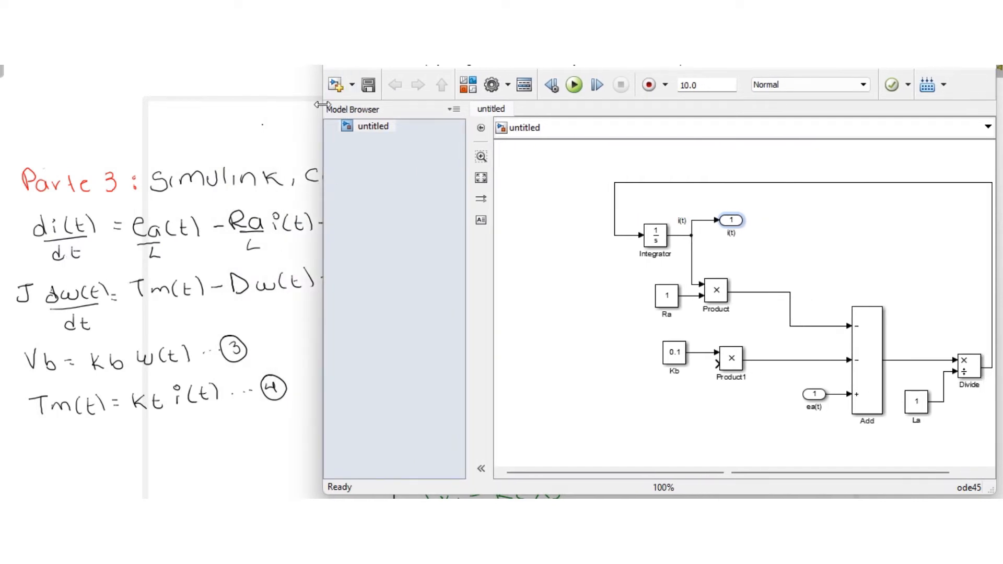
drag(320, 105, 341, 105)
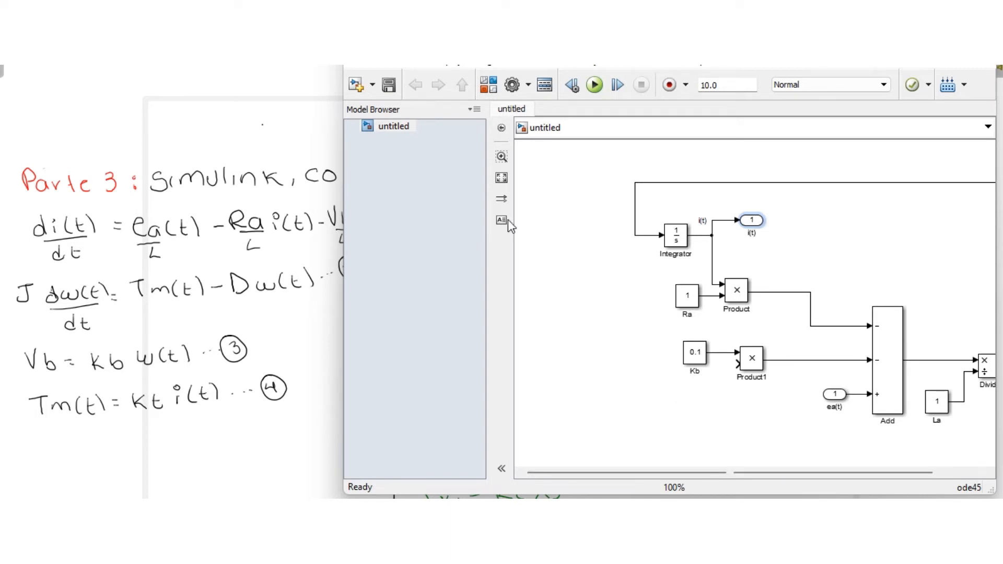
Place a copy of the Ra constant below Kb and name it Kt.
click(685, 295)
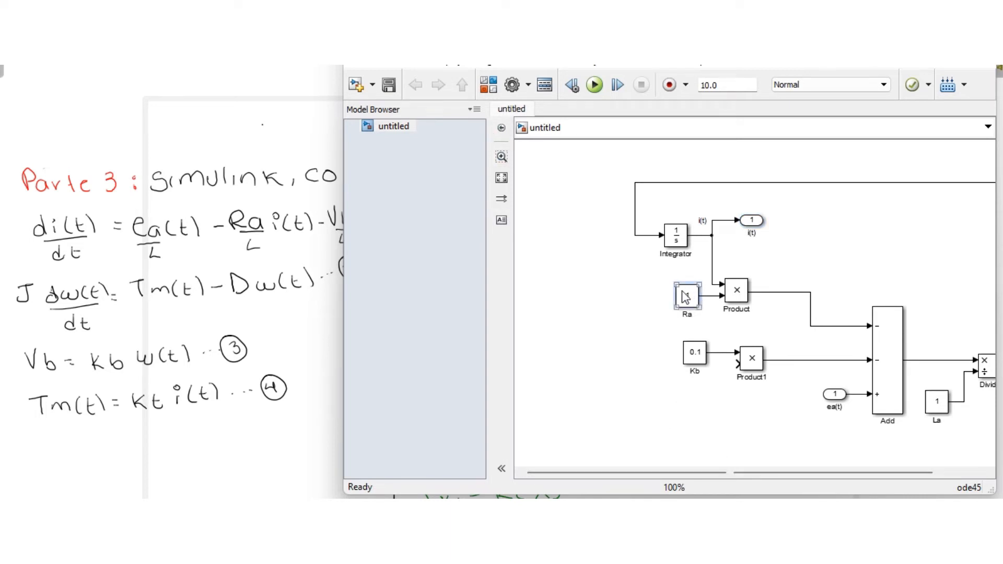
drag(687, 297, 700, 441)
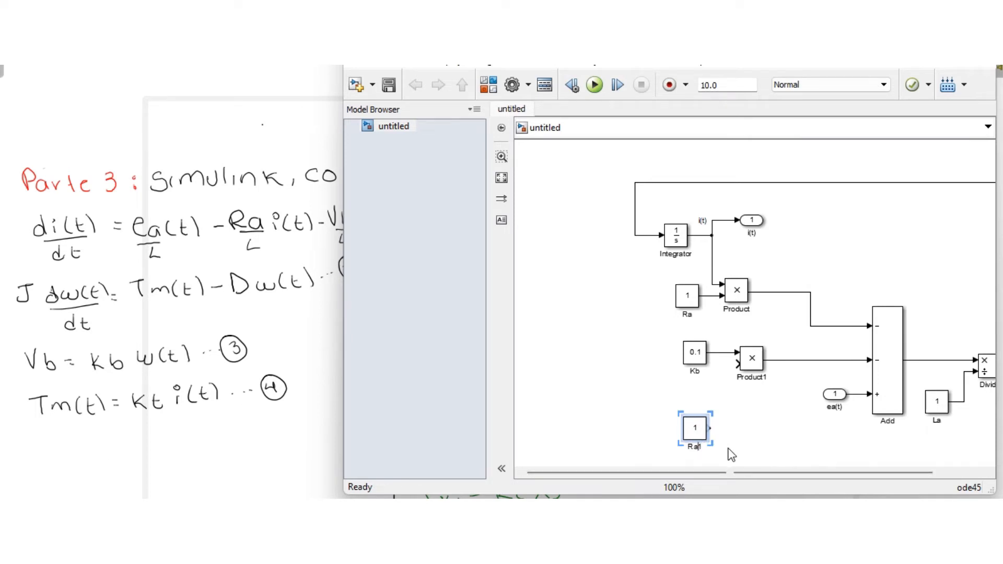
key(BackSpace)
key(BackSpace)
key(BackSpace)
text(Kt)
Set the constant value of Kt to 0.1.
double_click(695, 421)
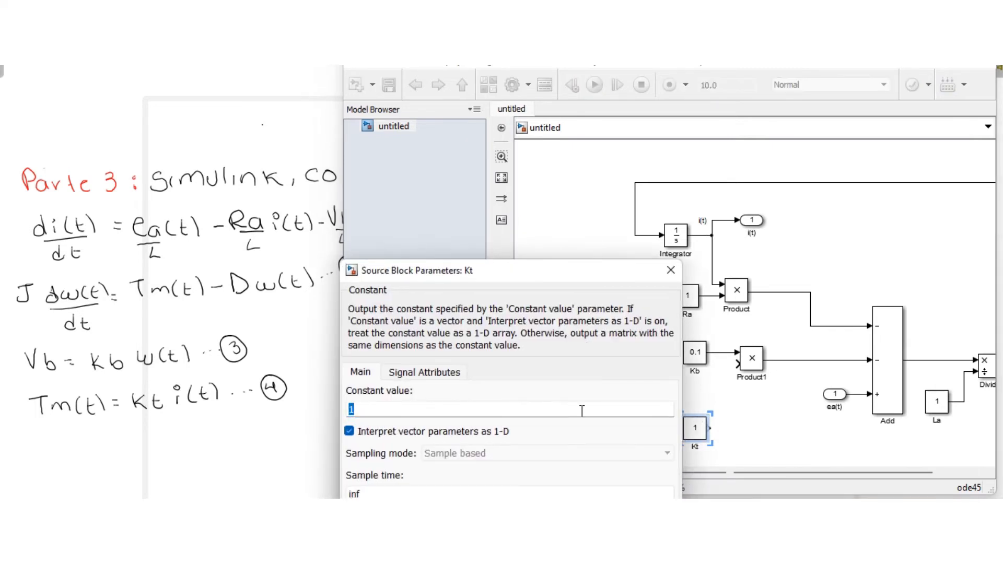
text(0.1)
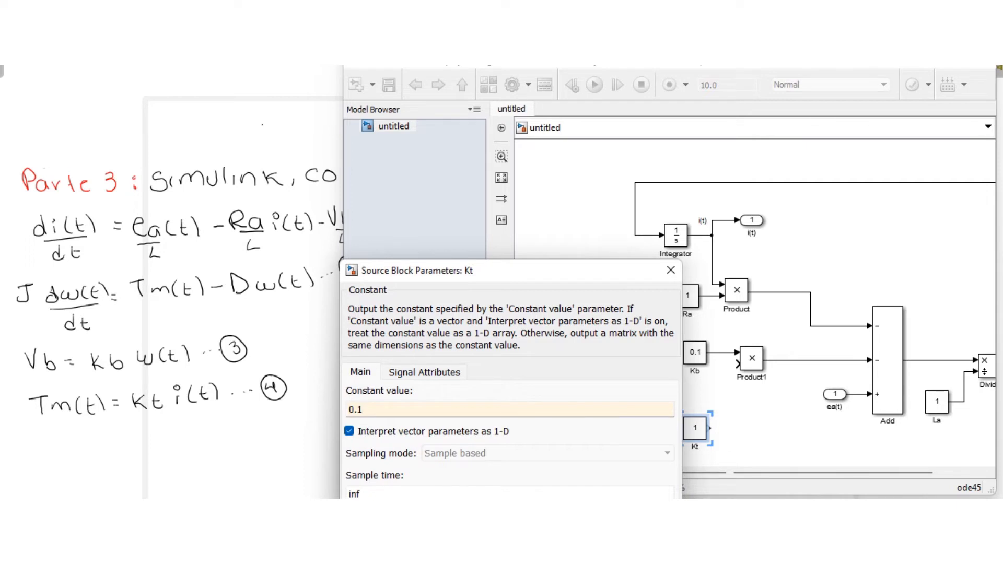
key(Return)
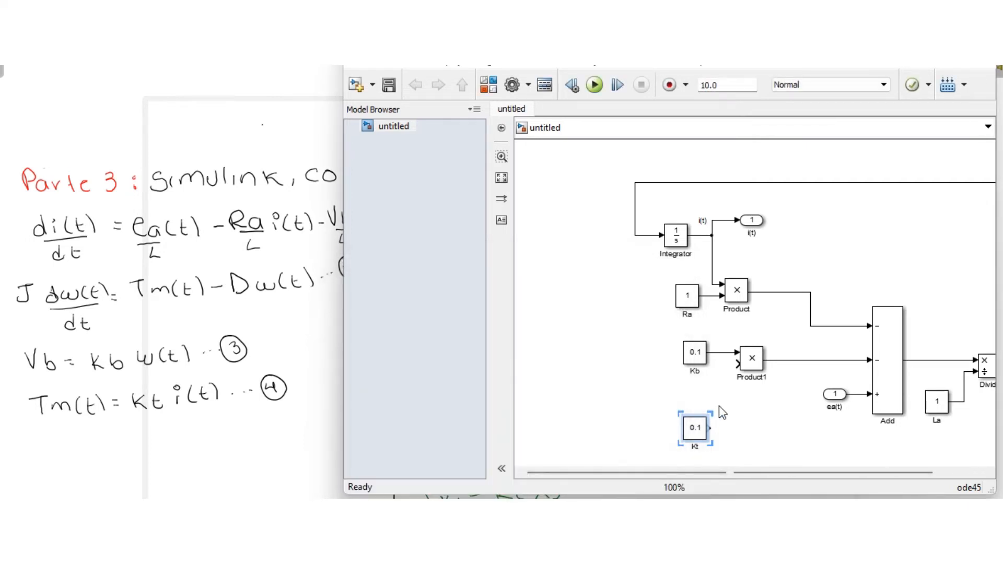
Place a copy of Product1 beside Kt and connect Kt's output to the copy's lower input.
click(756, 366)
key(ctrl+c)
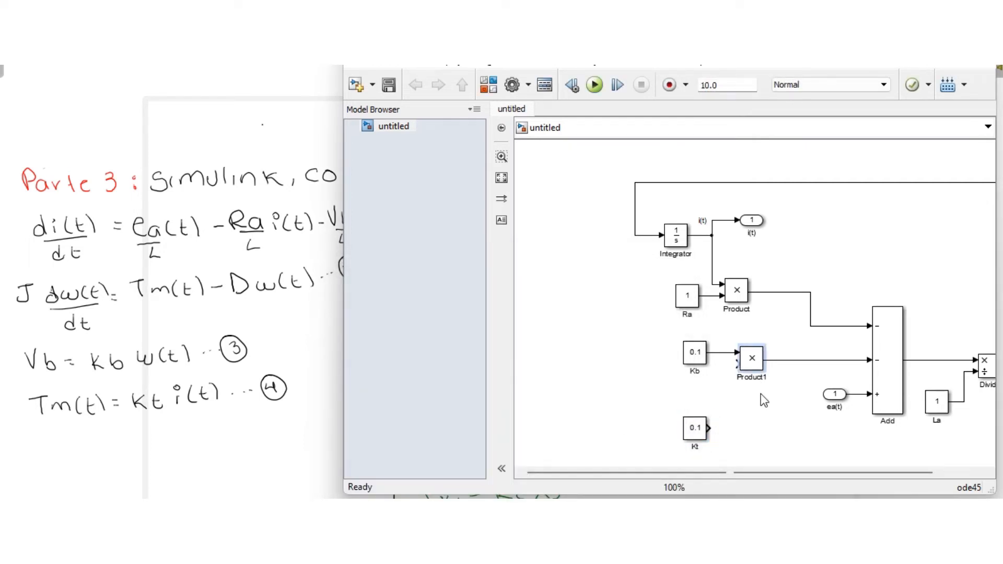
key(ctrl+v)
drag(759, 416, 776, 424)
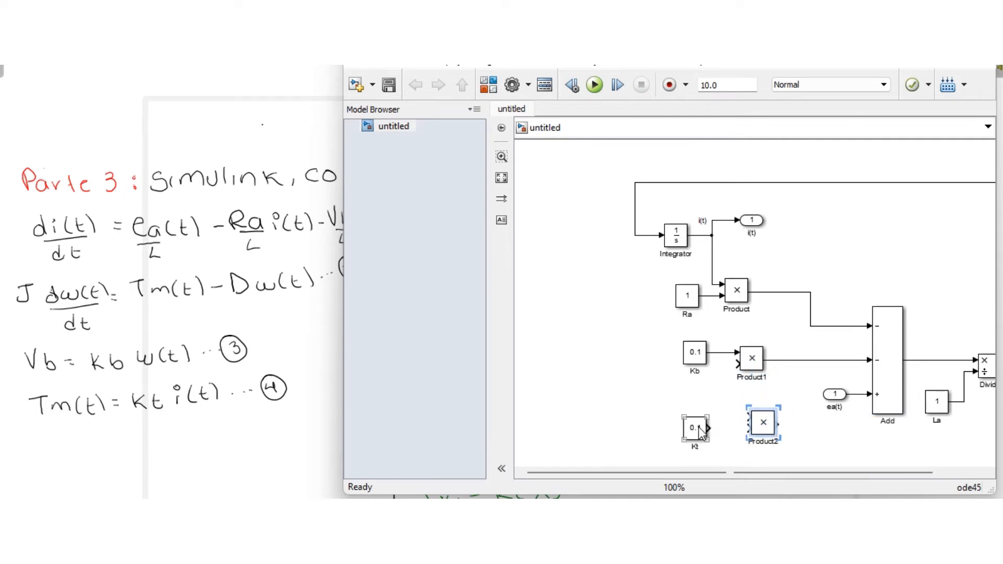
drag(708, 428, 750, 427)
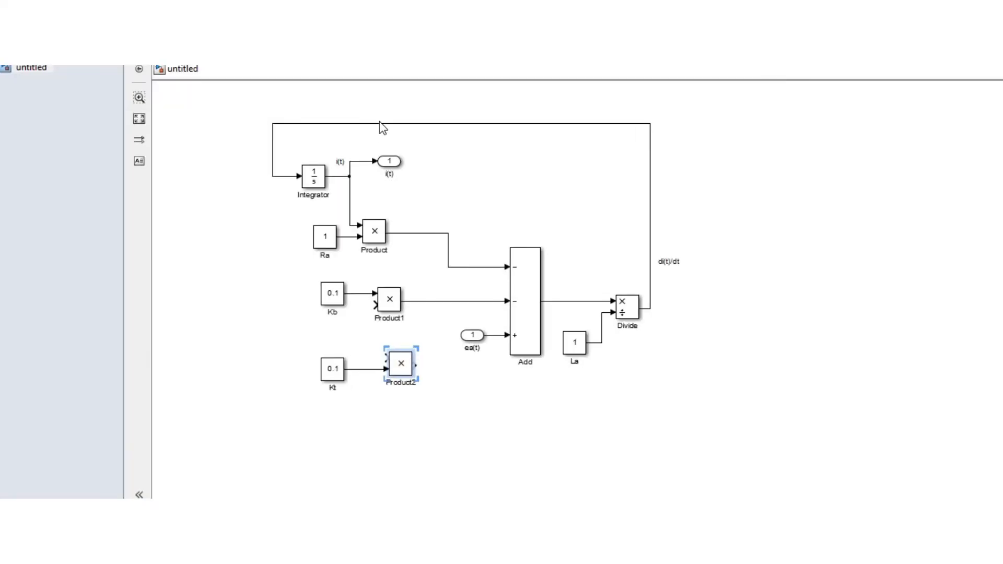
Move Kt and its connected Product2 block together farther down, clear of the current-equation blocks.
drag(303, 344, 445, 424)
key(Down)
key(Down)
key(Down)
key(Down)
key(Down)
key(Down)
key(Down)
key(Down)
key(Down)
key(Down)
key(Down)
key(Down)
key(Down)
key(Down)
key(Down)
key(Down)
key(Down)
key(Down)
key(Down)
key(Down)
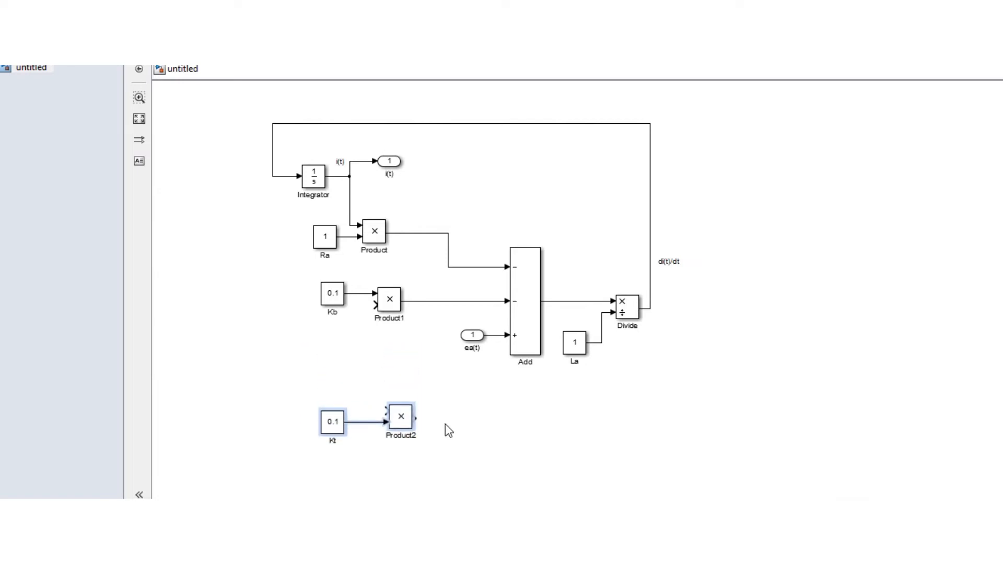
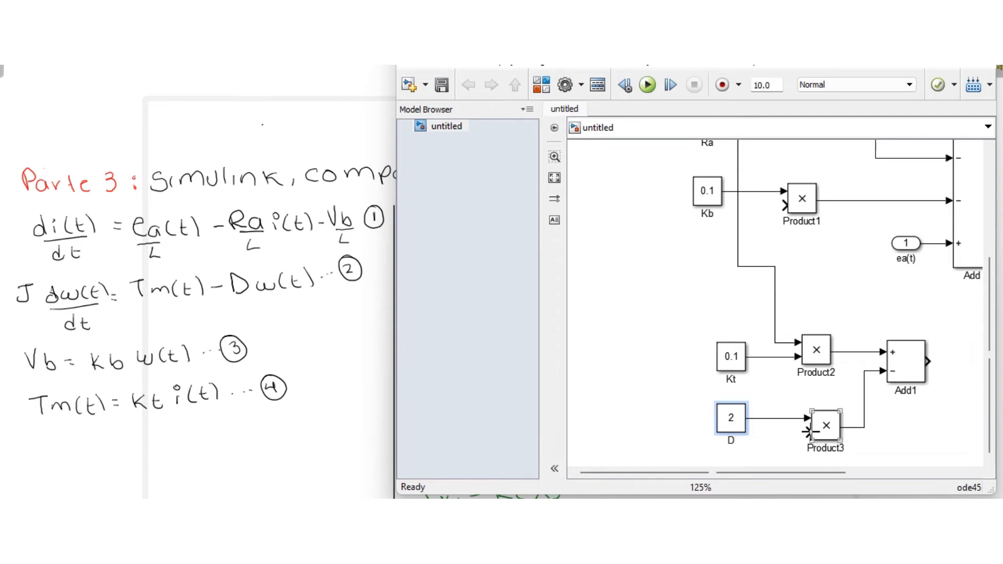
Place a copy of the Divide block beside Add1 and connect Add1's output to the copy's multiply input.
click(811, 406)
drag(824, 472, 936, 472)
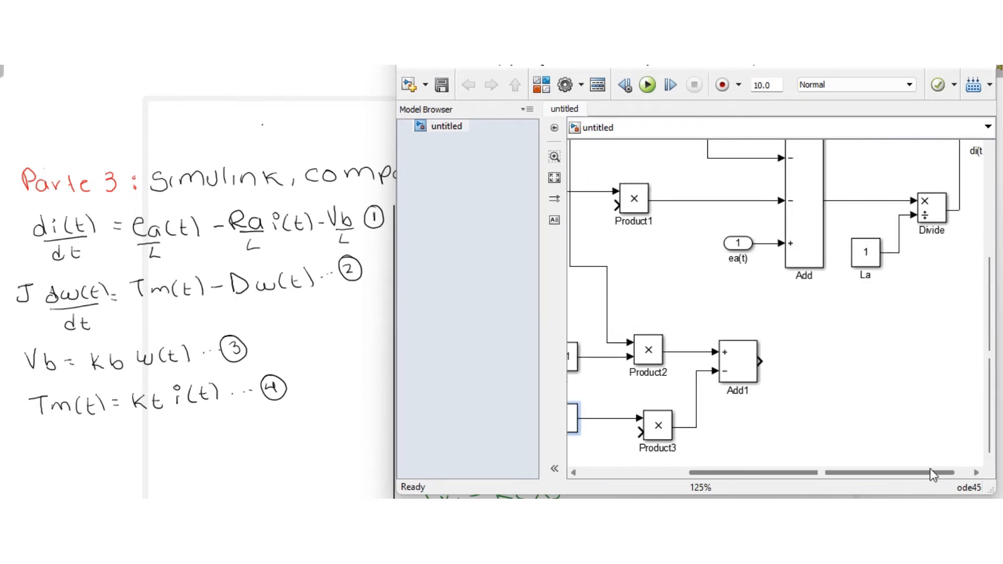
click(928, 226)
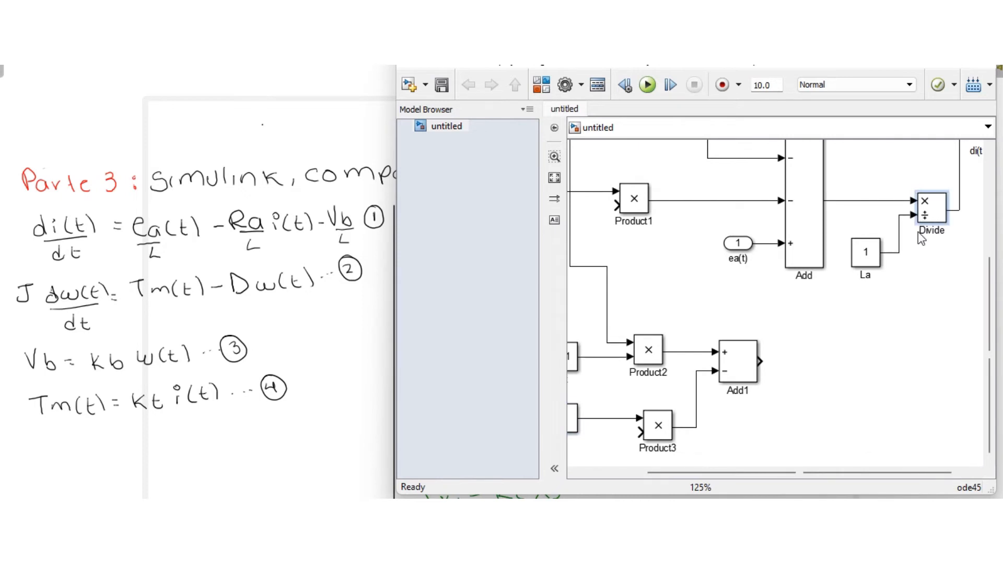
key(ctrl+c)
key(ctrl+v)
drag(940, 230, 835, 375)
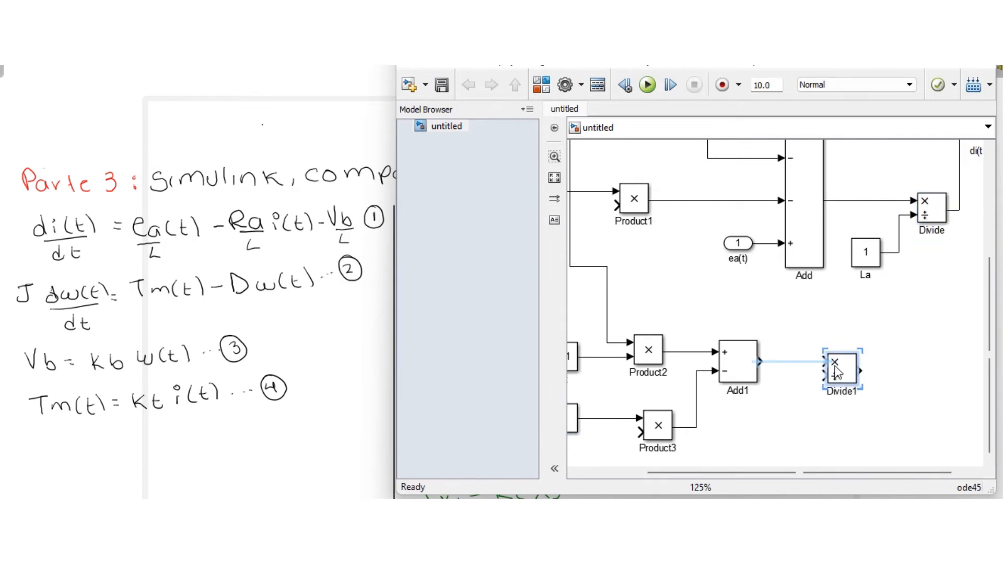
drag(760, 359, 825, 361)
Place a copy of the La constant between Add1 and Divide1, slightly below them.
click(867, 258)
key(ctrl+c)
key(ctrl+v)
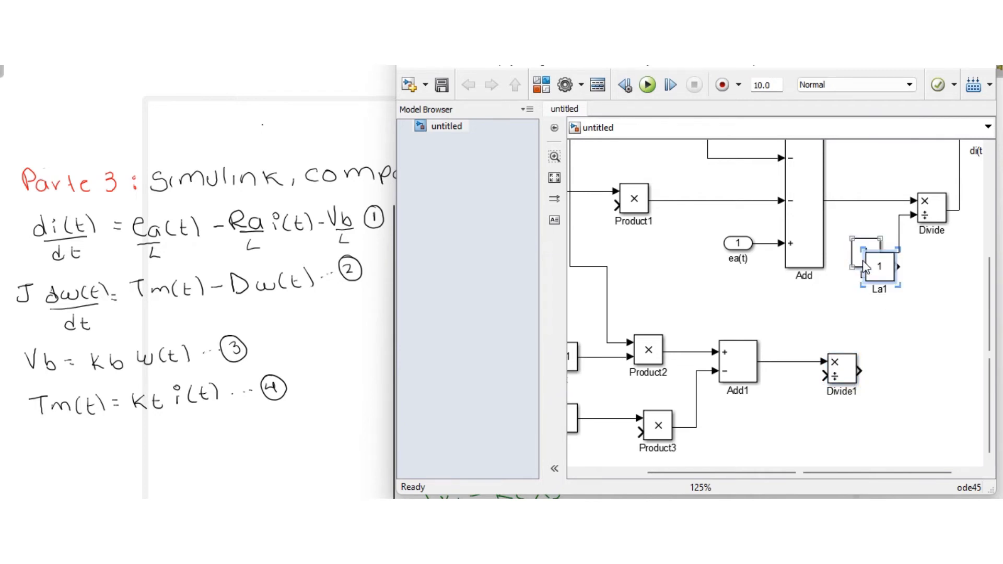
drag(871, 266, 791, 400)
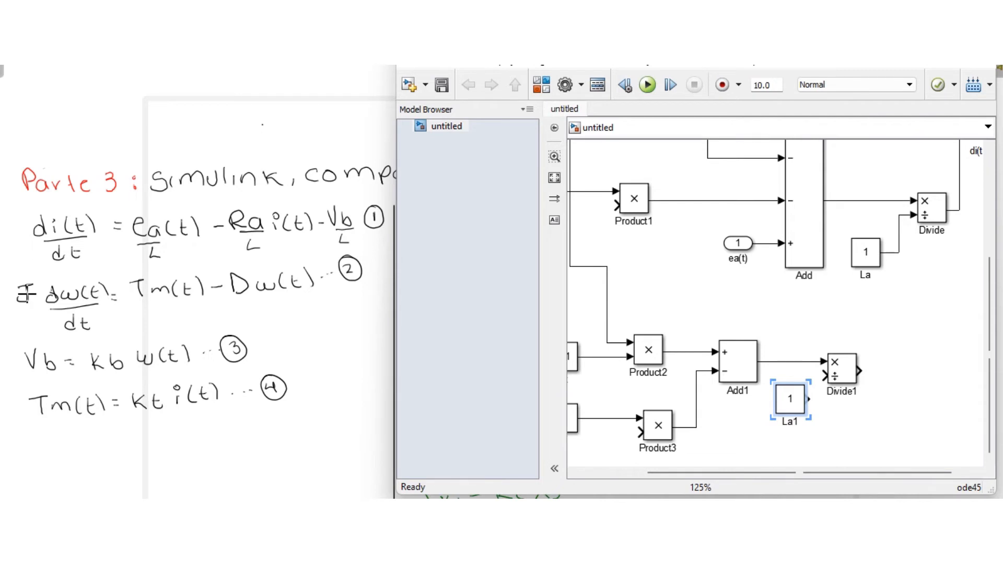
Rename the copied La constant to J and connect its output to Divide1's division input.
mouse_move(29, 286)
mouse_down()
mouse_move(29, 300)
mouse_move(19, 299)
mouse_up()
double_click(789, 421)
text(J)
key(BackSpace)
click(799, 407)
drag(822, 376, 807, 400)
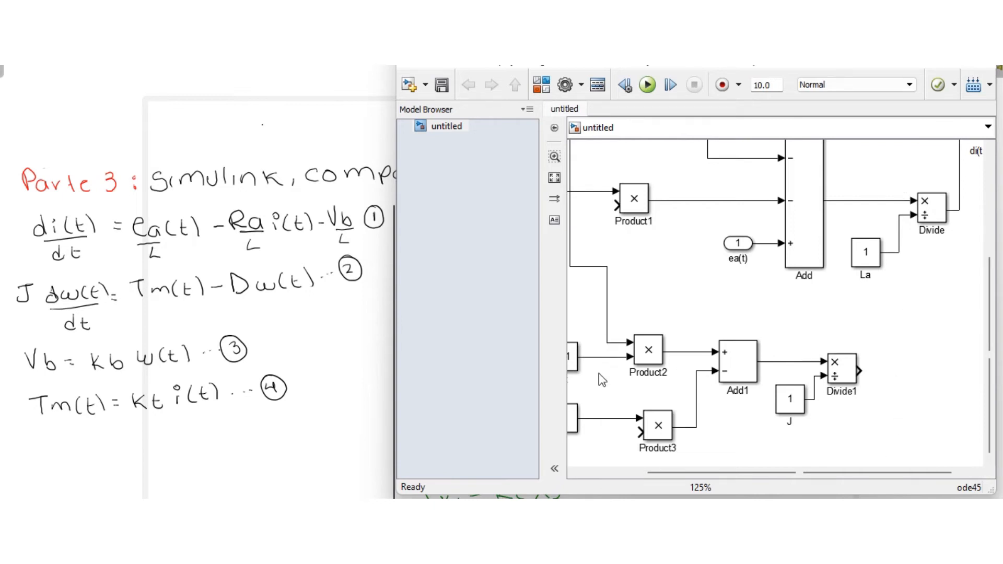
click(831, 380)
click(914, 324)
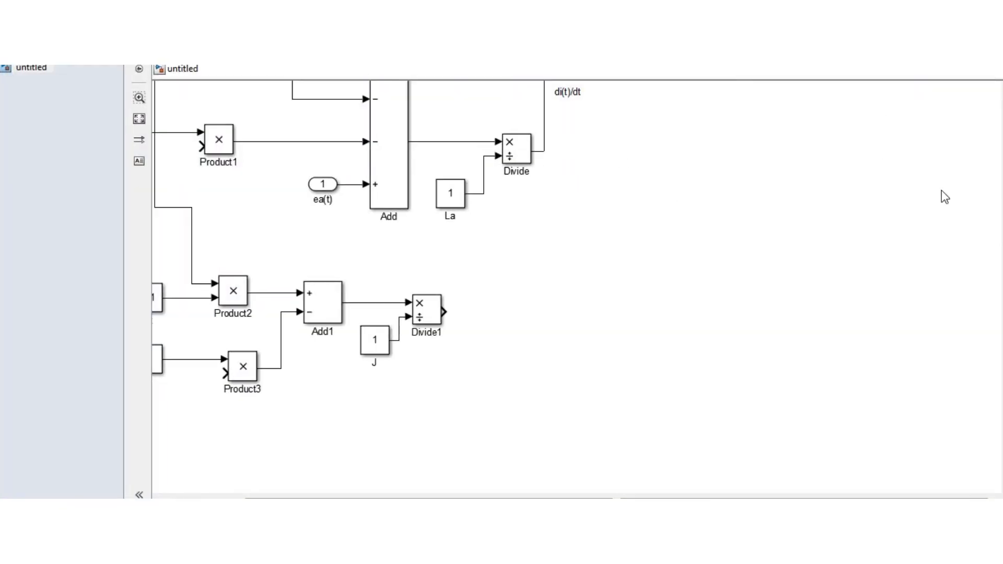
scroll(478, 322, up, 1)
scroll(478, 319, up, 1)
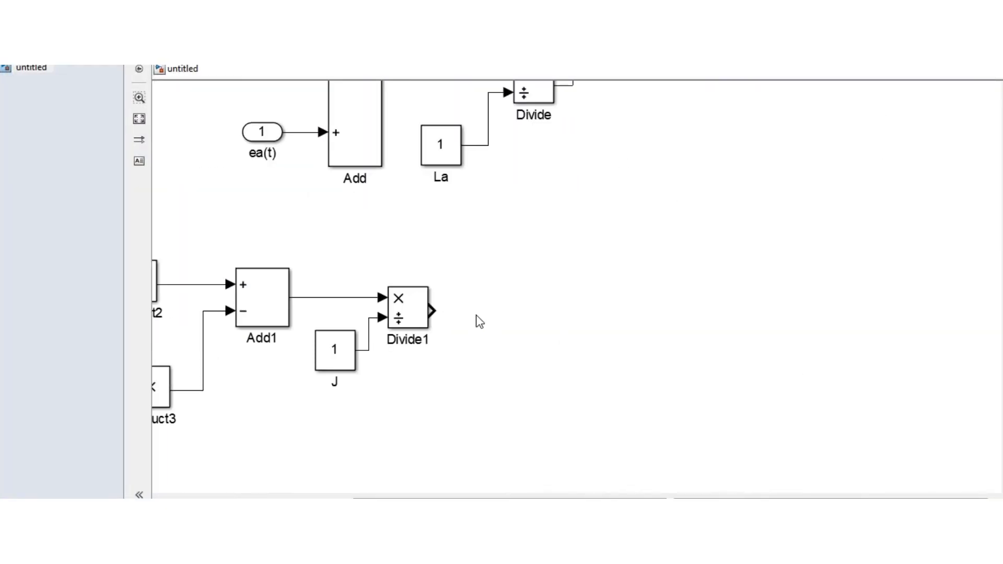
scroll(477, 318, down, 4)
scroll(481, 318, up, 1)
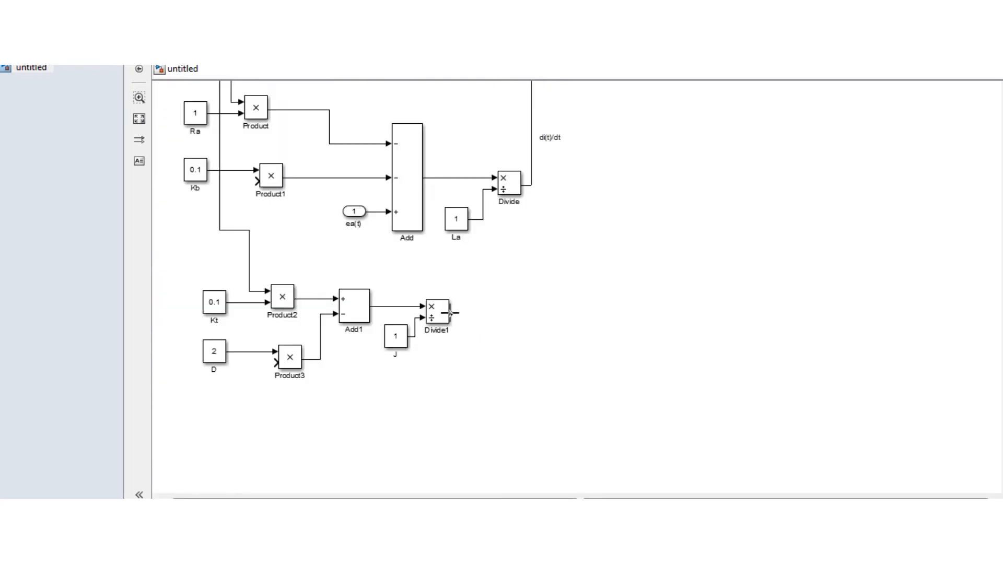
click(352, 303)
click(578, 253)
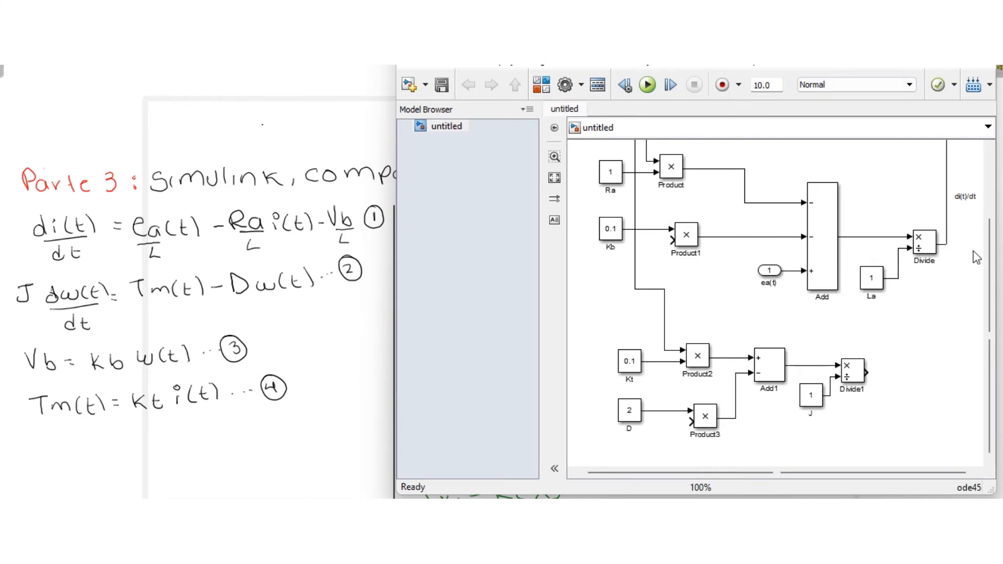
Place a copy of the Integrator block below the D constant, slightly to its left.
drag(988, 222, 989, 188)
click(610, 203)
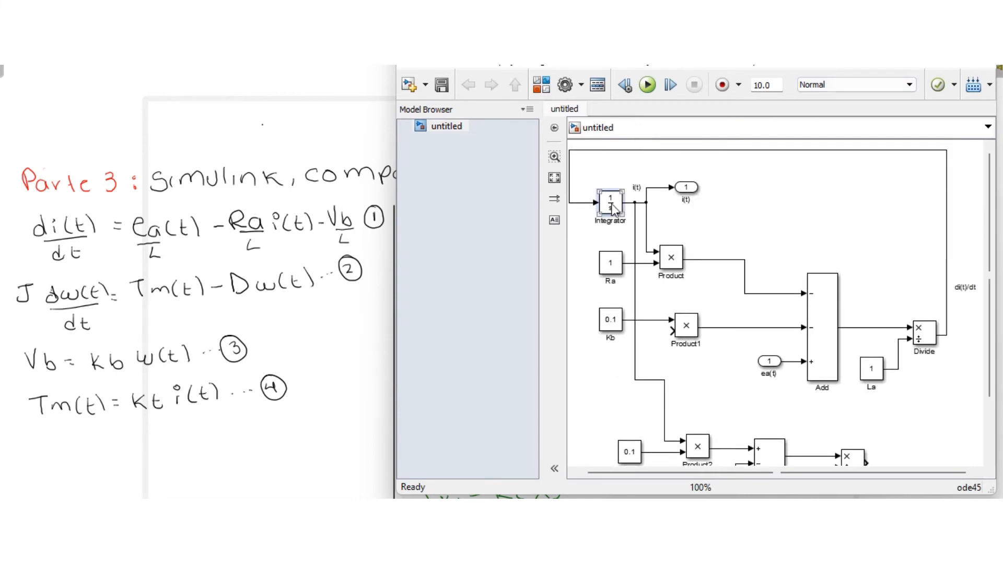
key(ctrl+c)
key(ctrl+v)
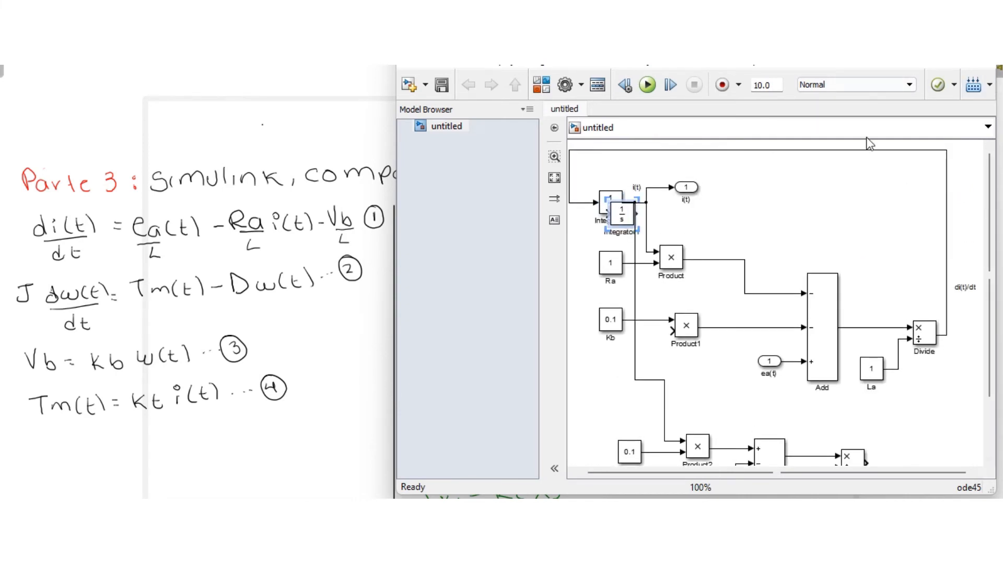
drag(618, 221, 606, 418)
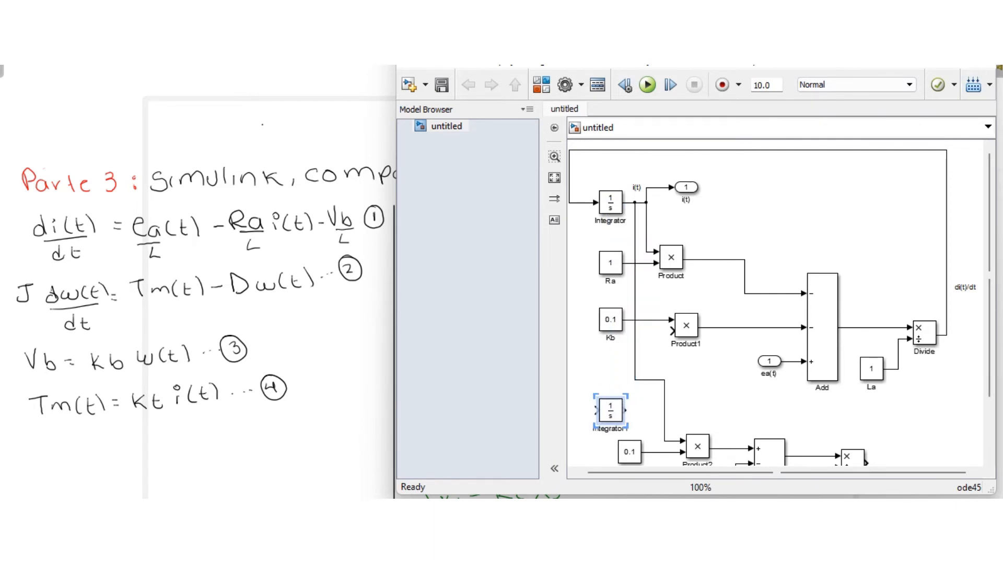
key(super+Up)
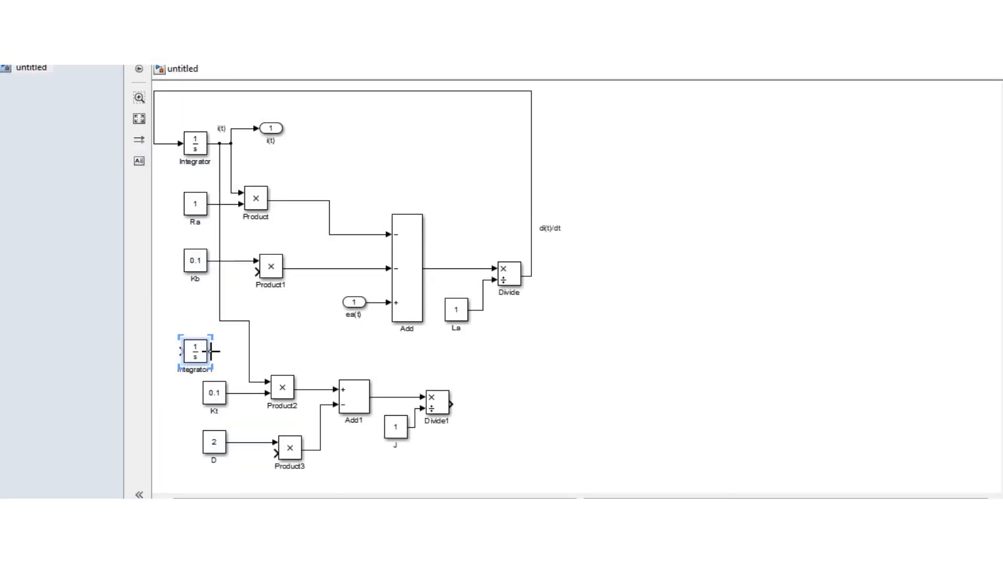
scroll(567, 351, down, 2)
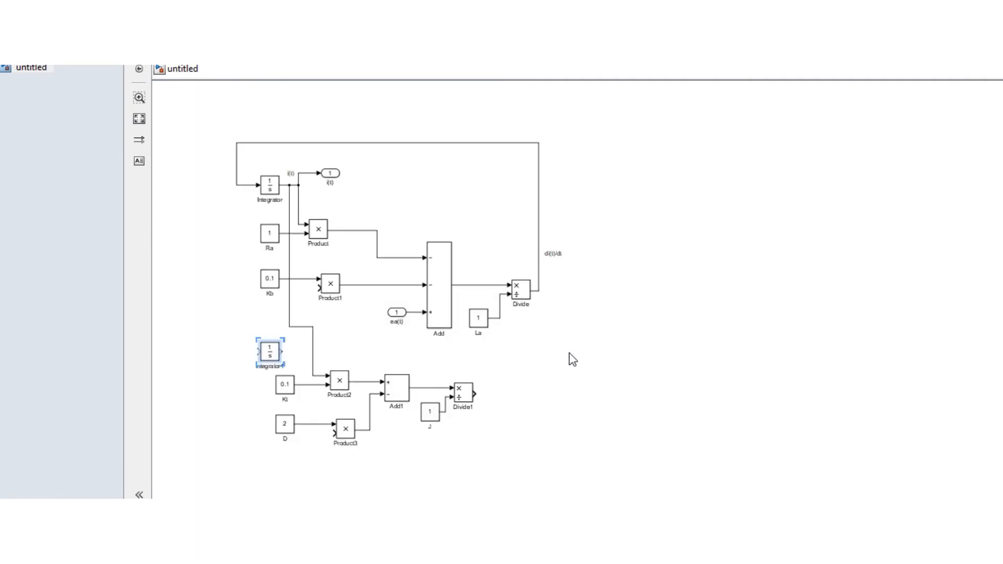
scroll(572, 360, up, 4)
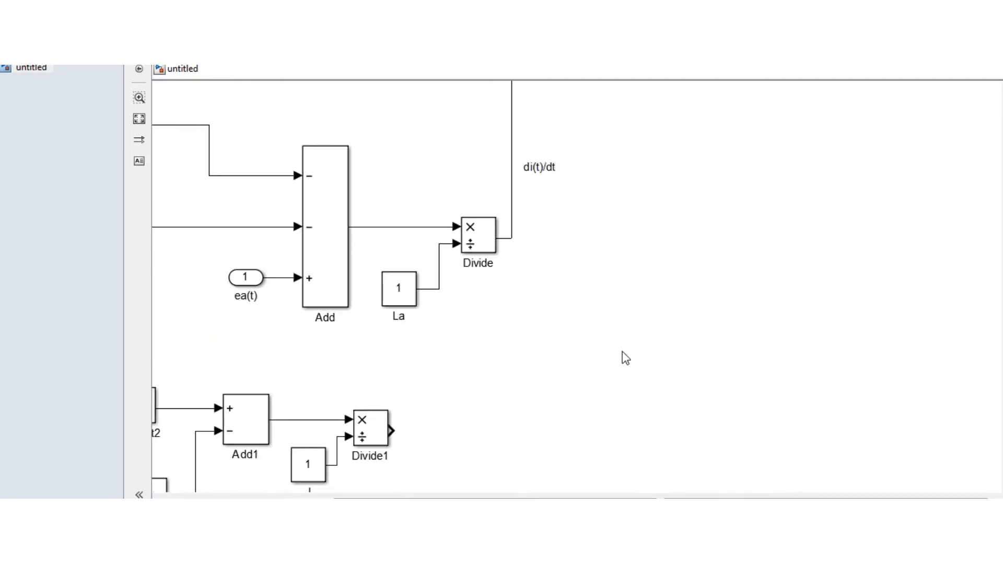
scroll(627, 357, down, 4)
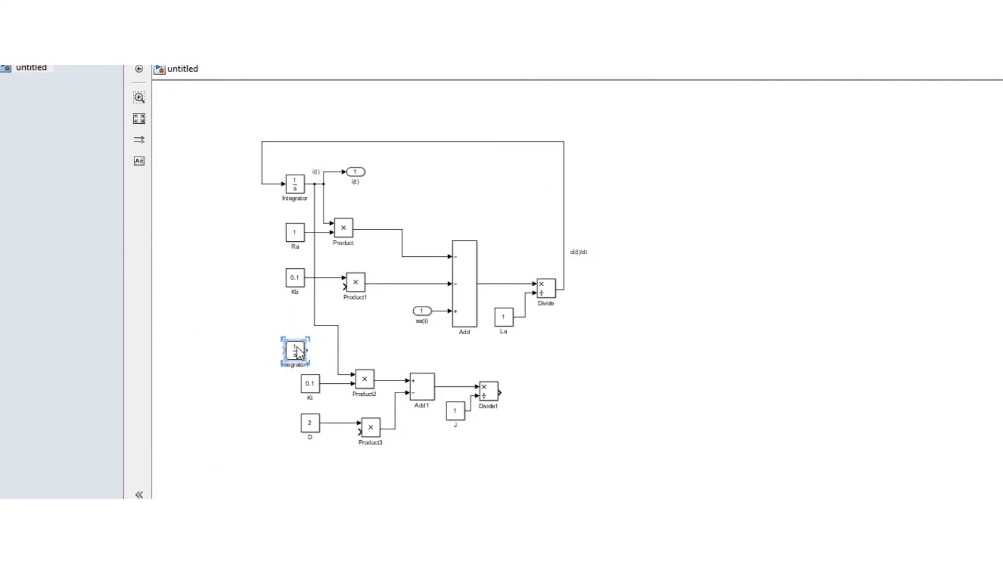
drag(298, 352, 268, 450)
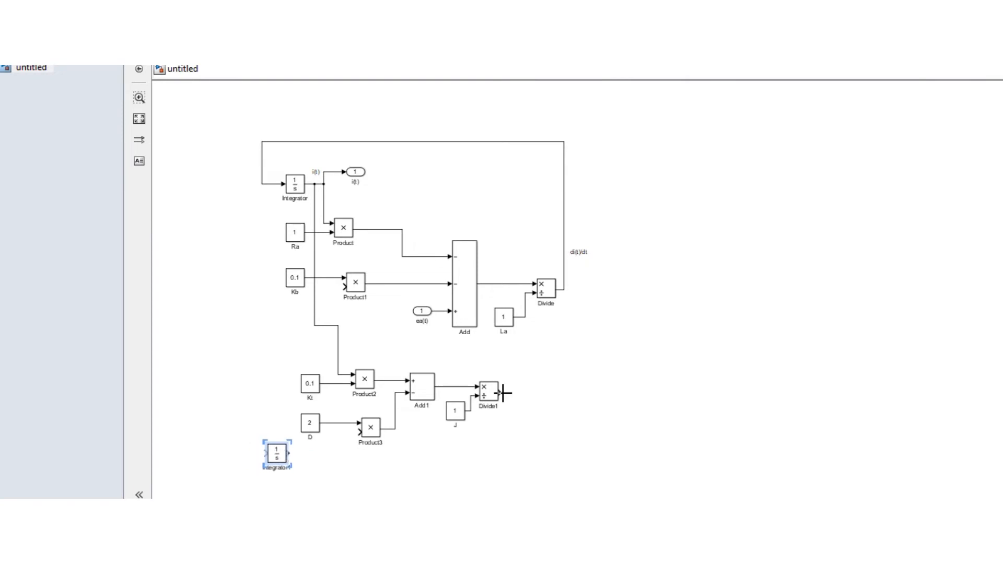
Connect Divide1's output to Integrator1's input and Integrator1's output to Product3's lower input.
drag(501, 392, 266, 460)
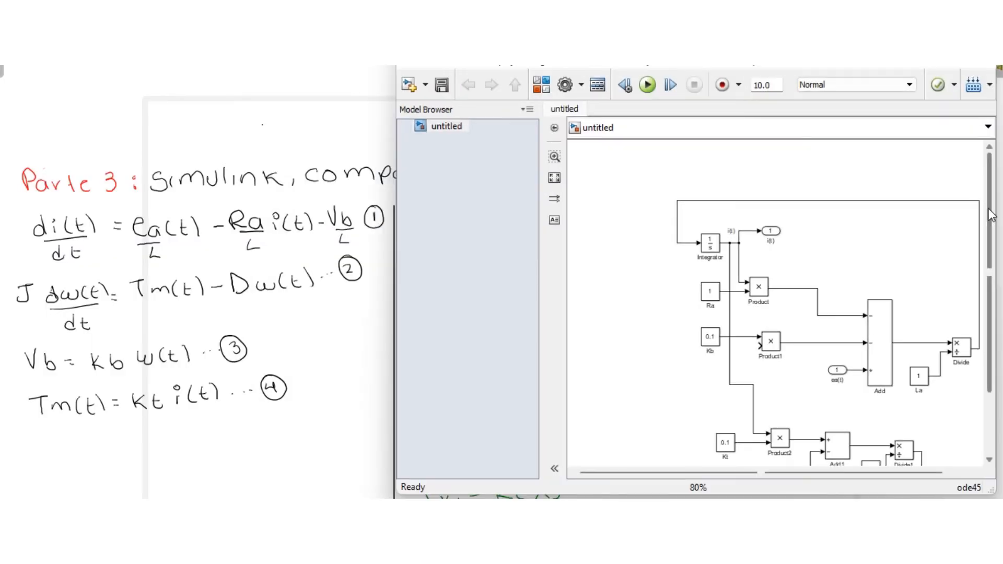
scroll(480, 252, down, 4)
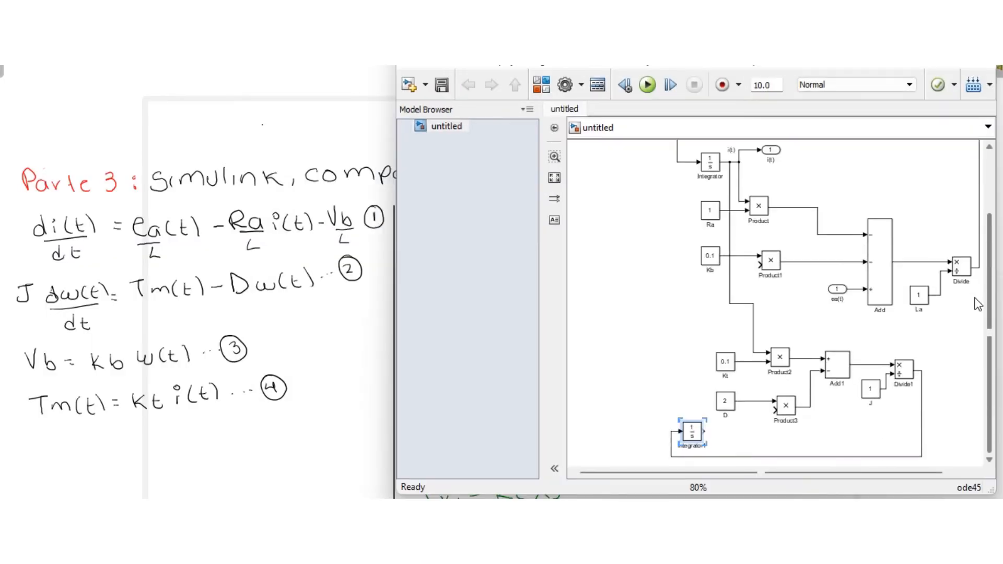
scroll(895, 310, up, 3)
drag(983, 278, 984, 340)
drag(876, 478, 853, 479)
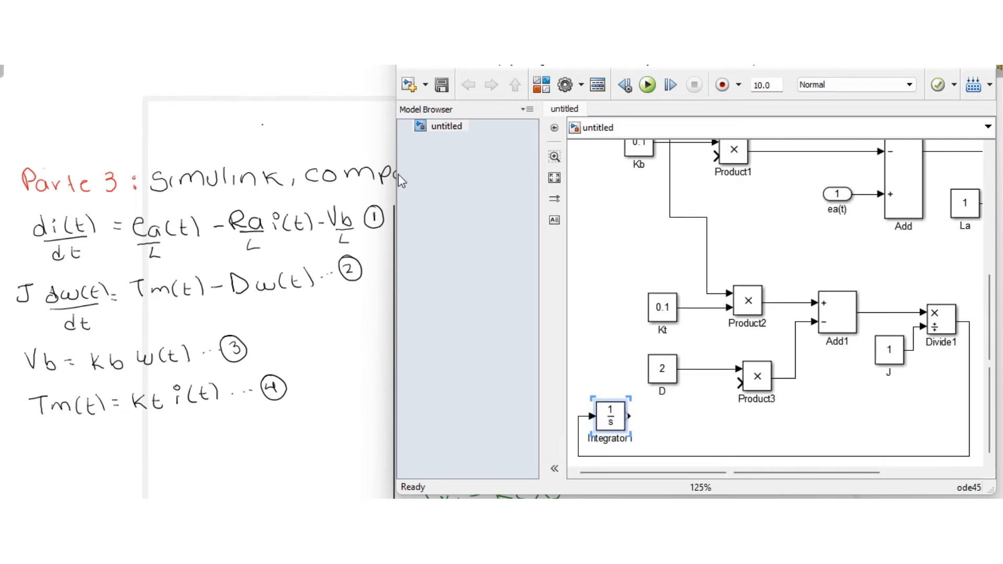
drag(396, 178, 101, 135)
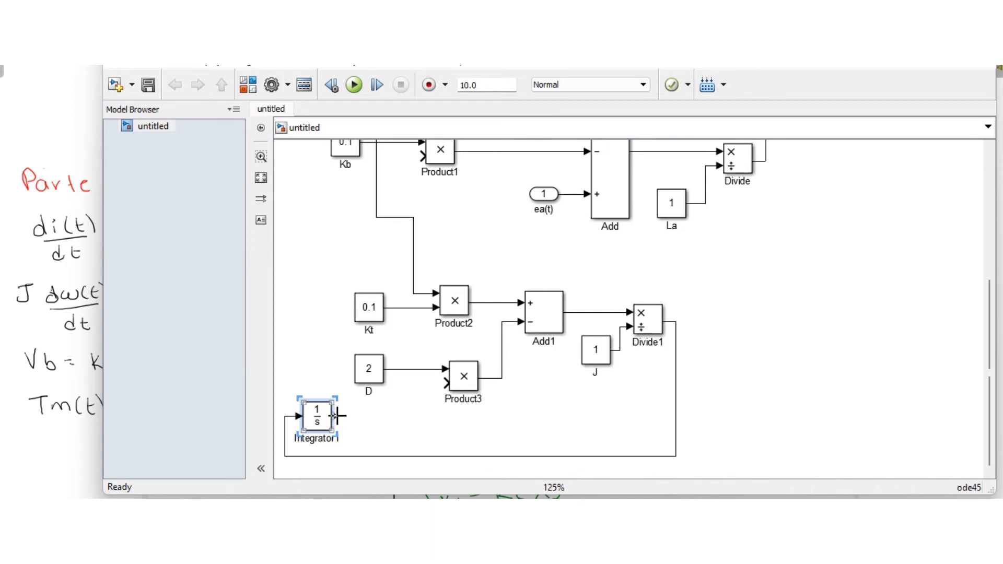
drag(337, 416, 445, 383)
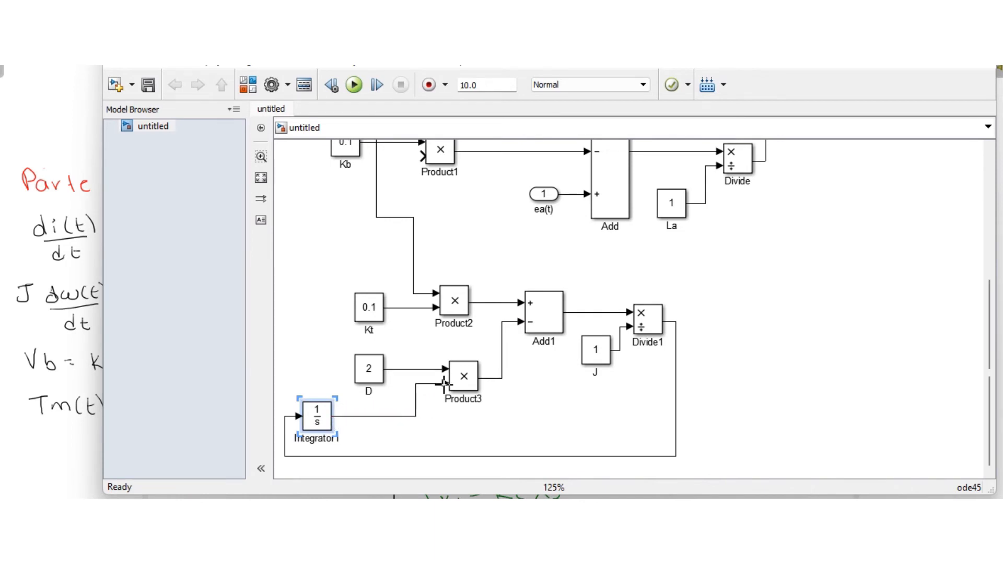
Label Integrator1's output signal w(t).
click(349, 410)
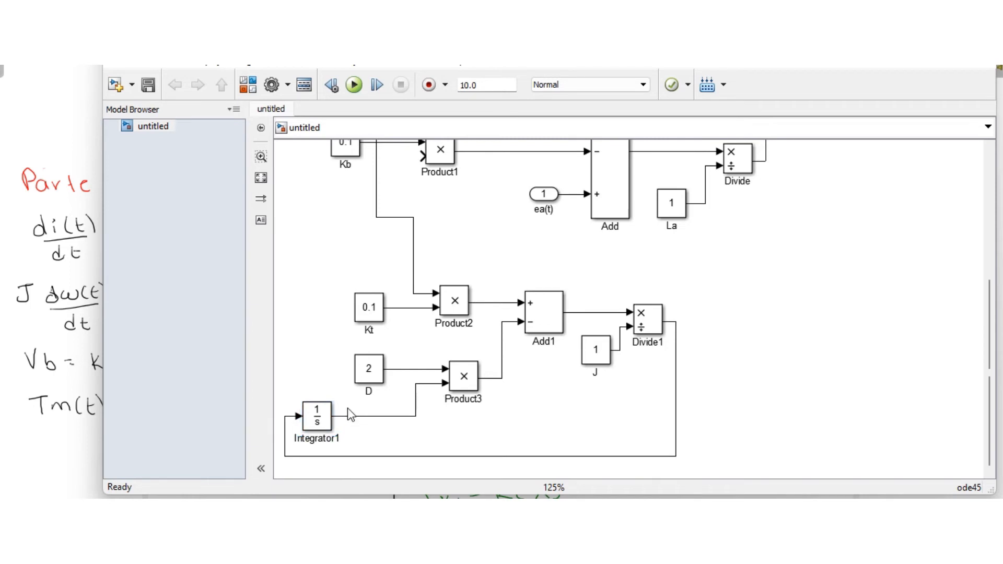
double_click(349, 415)
text(w(t))
drag(104, 187, 330, 231)
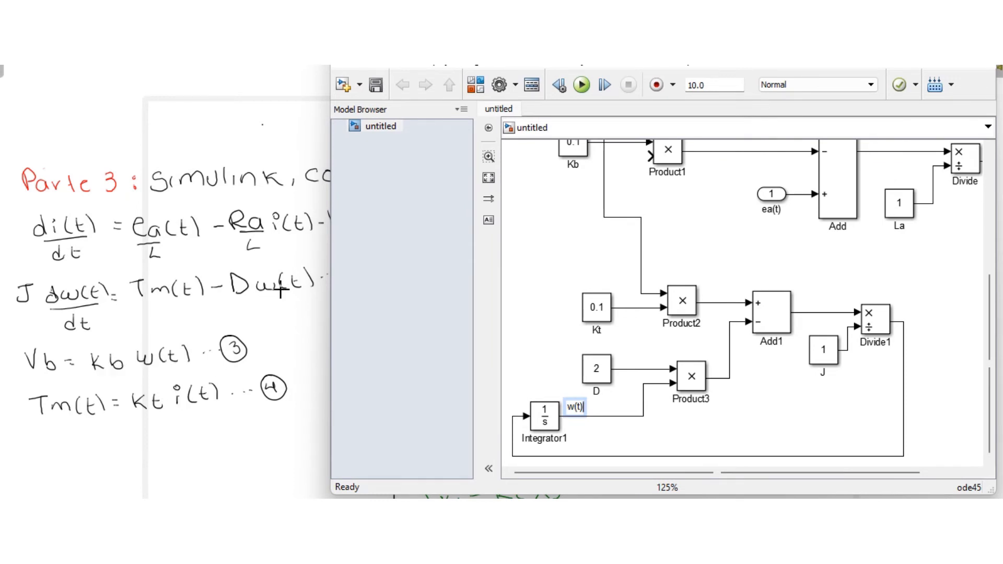
click(706, 440)
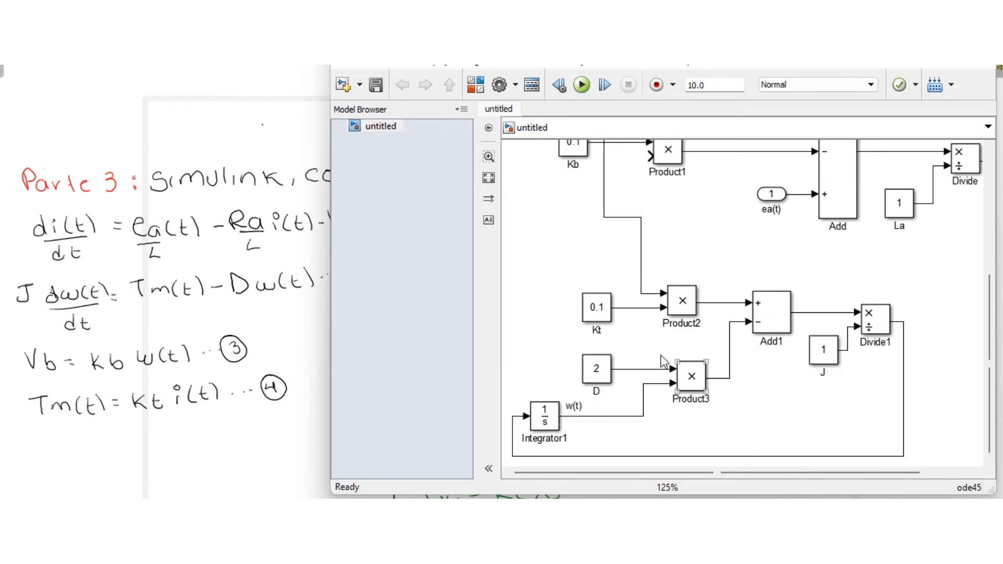
Connect Product1's free lower input to the w(t) signal line with a branch.
click(596, 383)
click(646, 238)
click(579, 159)
click(648, 156)
drag(647, 156, 605, 415)
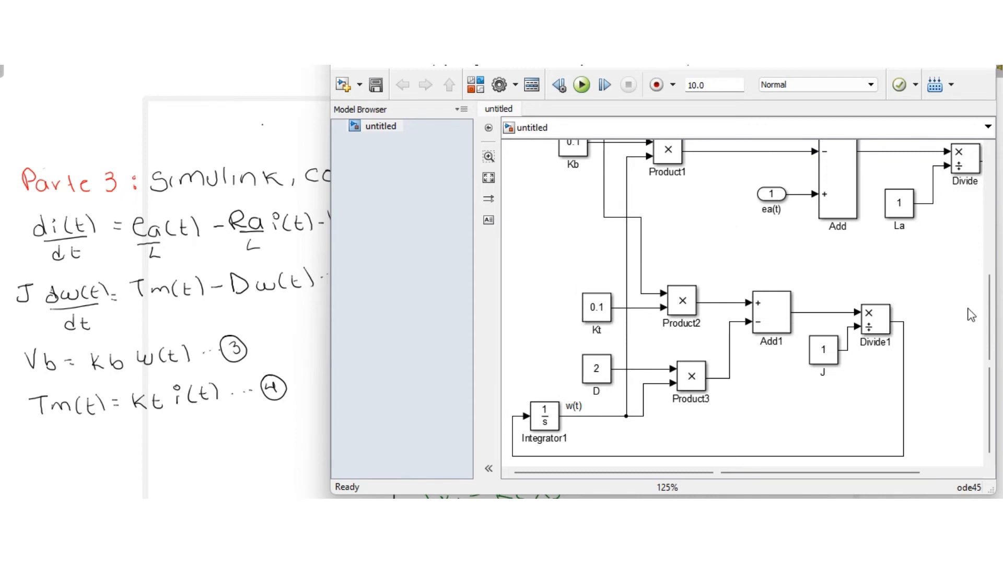
Place a copy of the i(t) output port below Product3 and connect it to the w(t) signal line.
scroll(982, 310, up, 5)
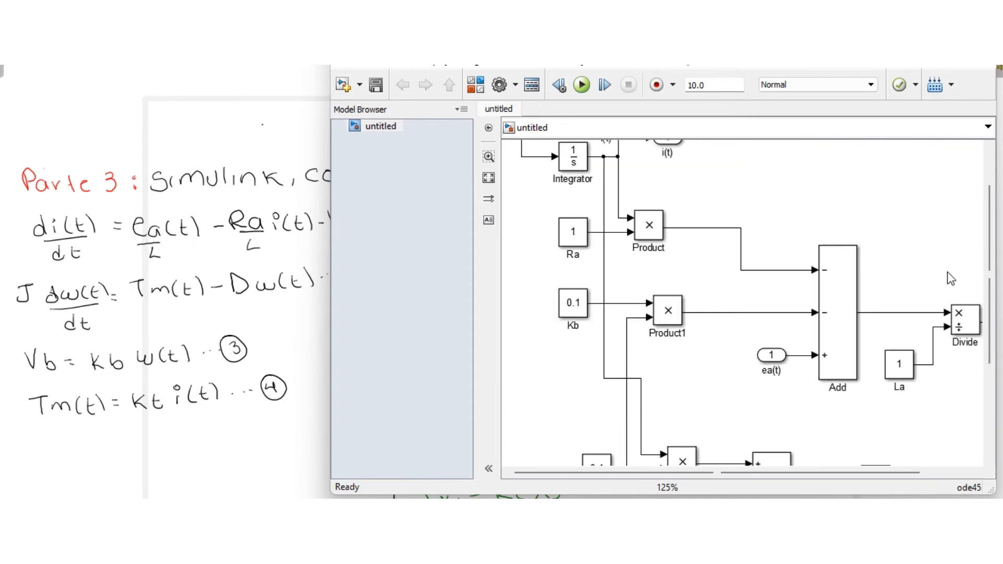
scroll(981, 235, up, 2)
click(671, 197)
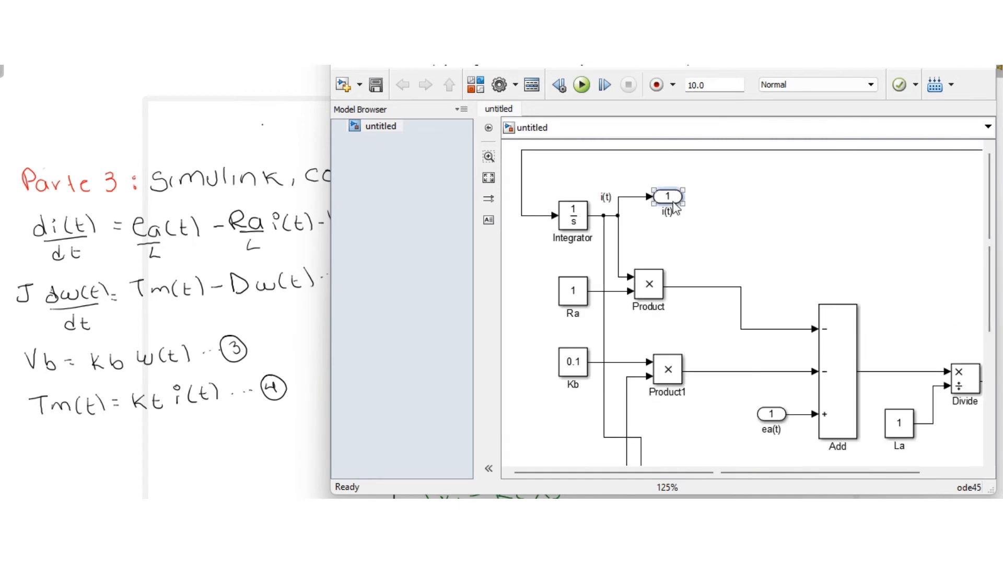
drag(676, 211, 723, 444)
scroll(909, 356, down, 6)
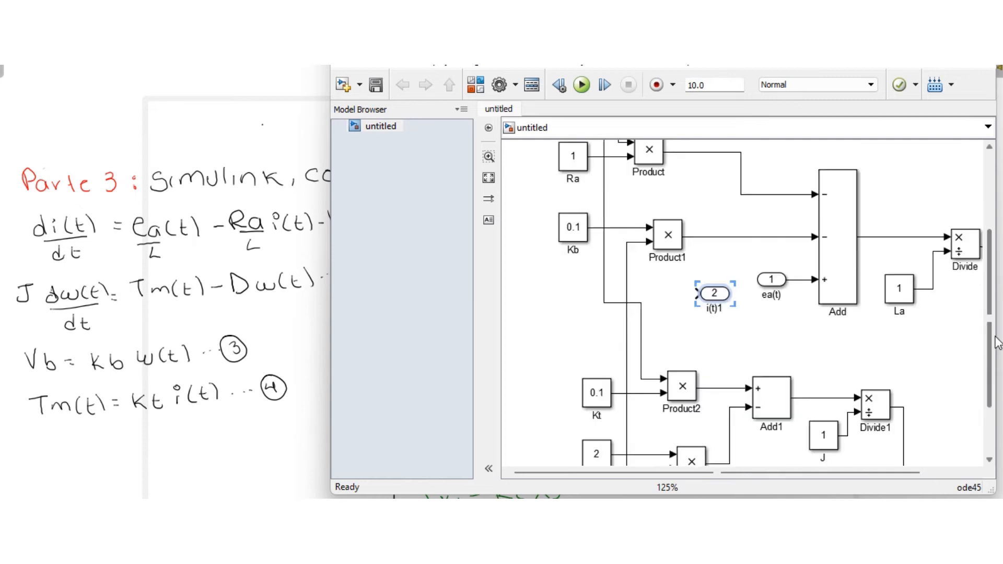
drag(709, 221, 593, 418)
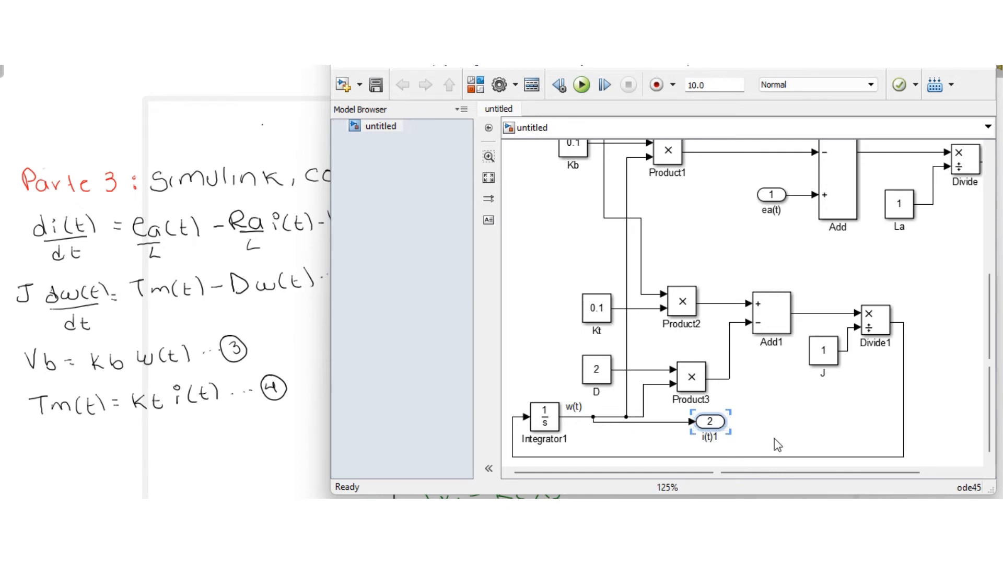
Rename the copied output port to w(t) and move it closer to Integrator1, just under its signal line.
key(BackSpace)
key(BackSpace)
click(776, 445)
drag(718, 426, 631, 438)
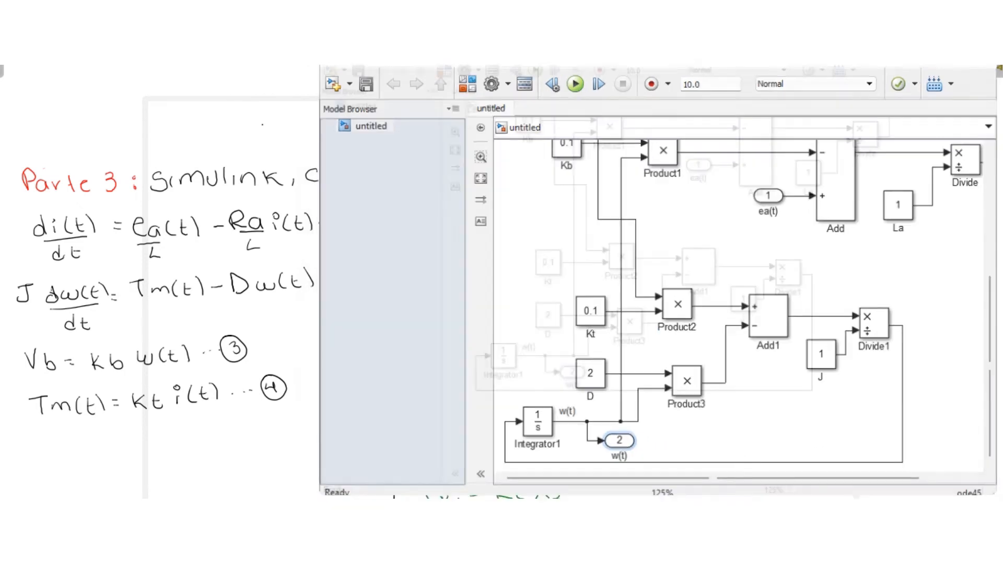
scroll(803, 260, up, 1)
scroll(803, 260, down, 2)
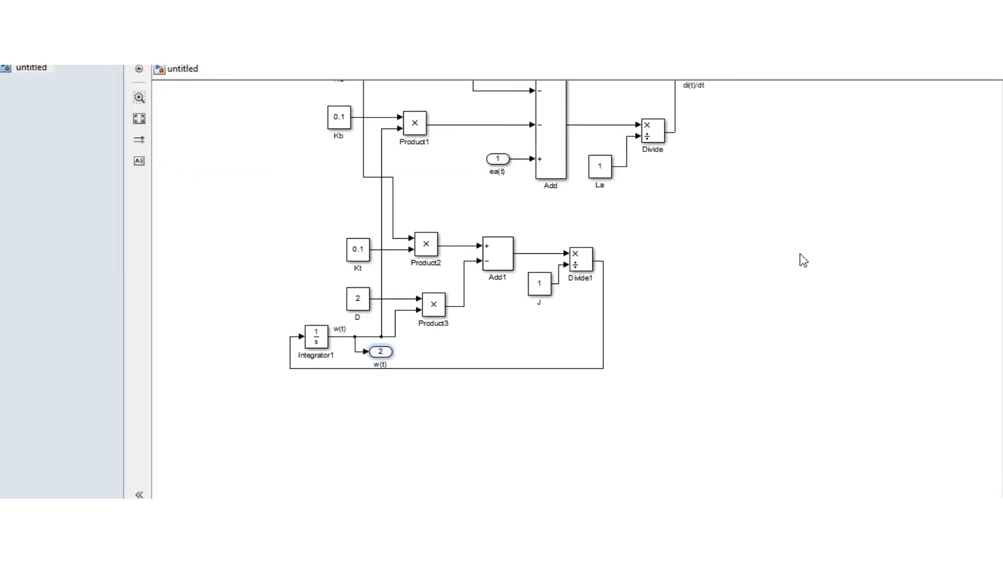
drag(834, 154, 835, 200)
scroll(496, 287, up, 5)
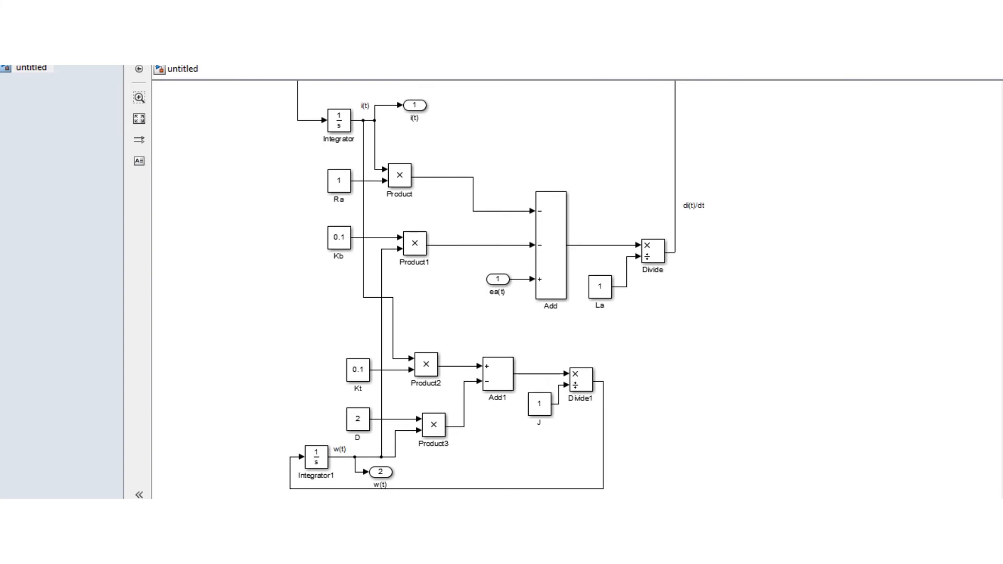
scroll(496, 288, up, 1)
click(567, 92)
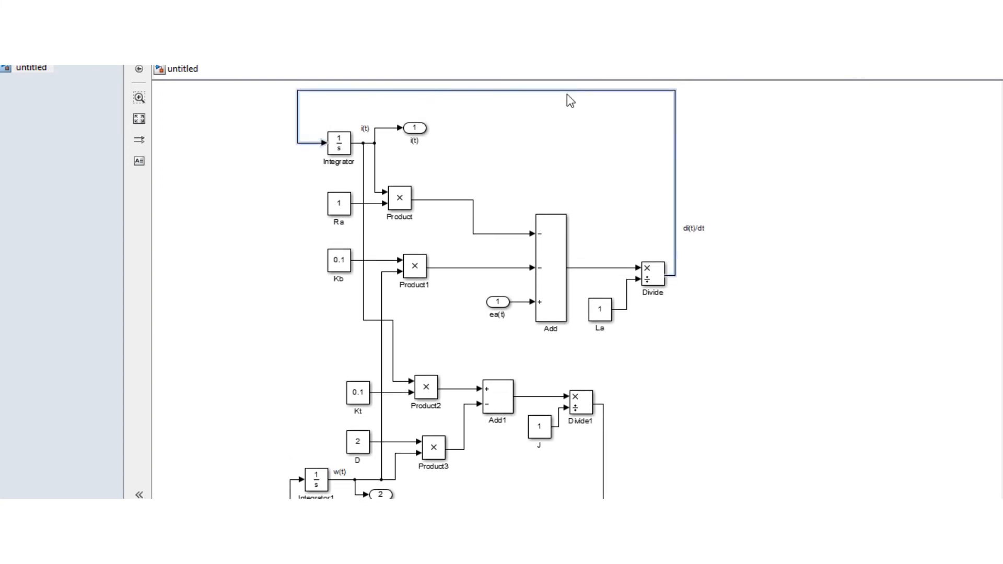
Lower the horizontal segment of the di(t)/dt feedback line so it runs closer above Integrator.
drag(566, 95, 566, 115)
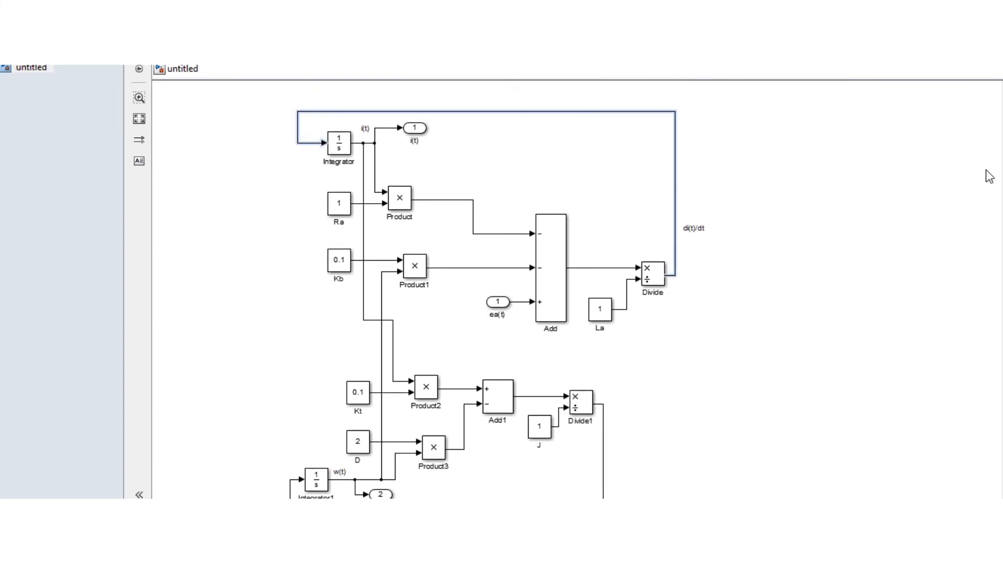
scroll(496, 295, down, 1)
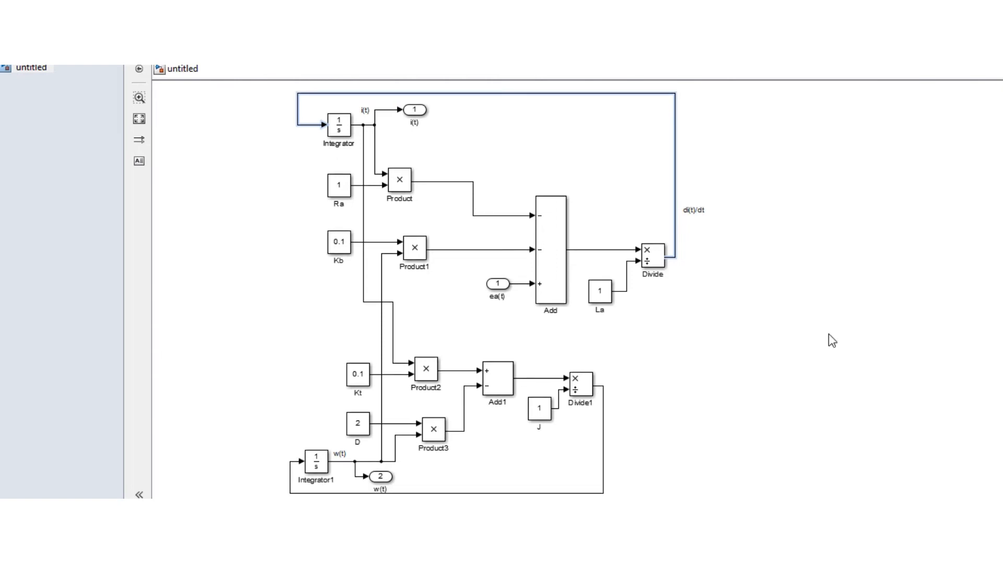
click(769, 387)
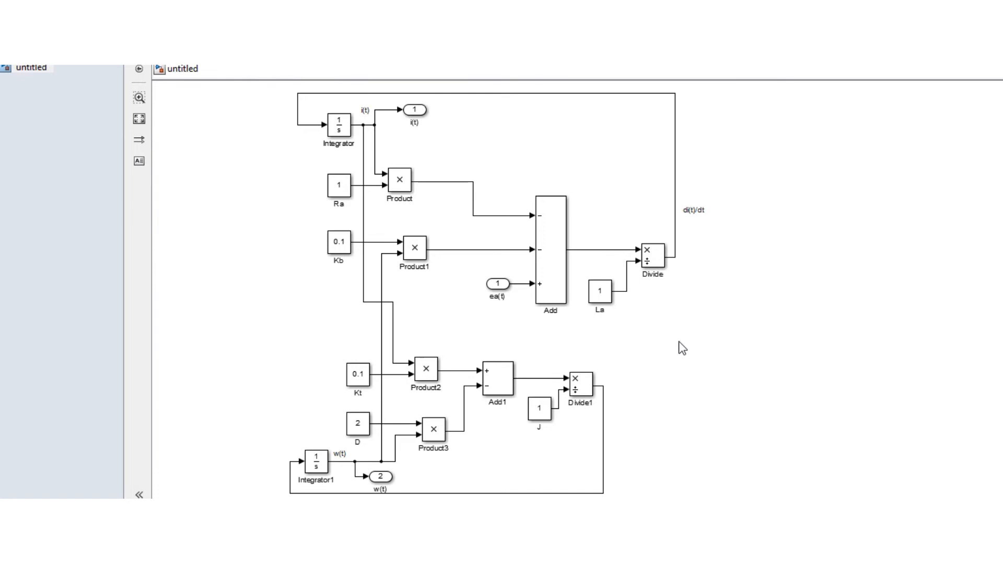
Place a copy of Integrator below Product3, fed by the w(t) signal line, and connect a copy of the i(t) output port to its output.
drag(390, 459, 391, 461)
click(338, 125)
drag(339, 130, 370, 462)
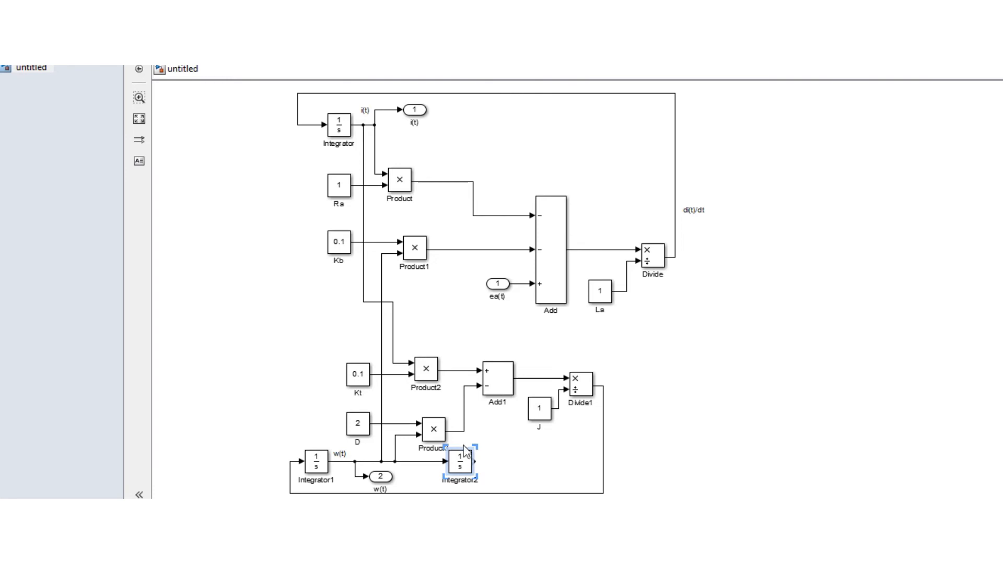
click(420, 112)
drag(421, 116, 513, 461)
Clear the name of the output port connected to the new integrator below Product3.
scroll(771, 276, up, 2)
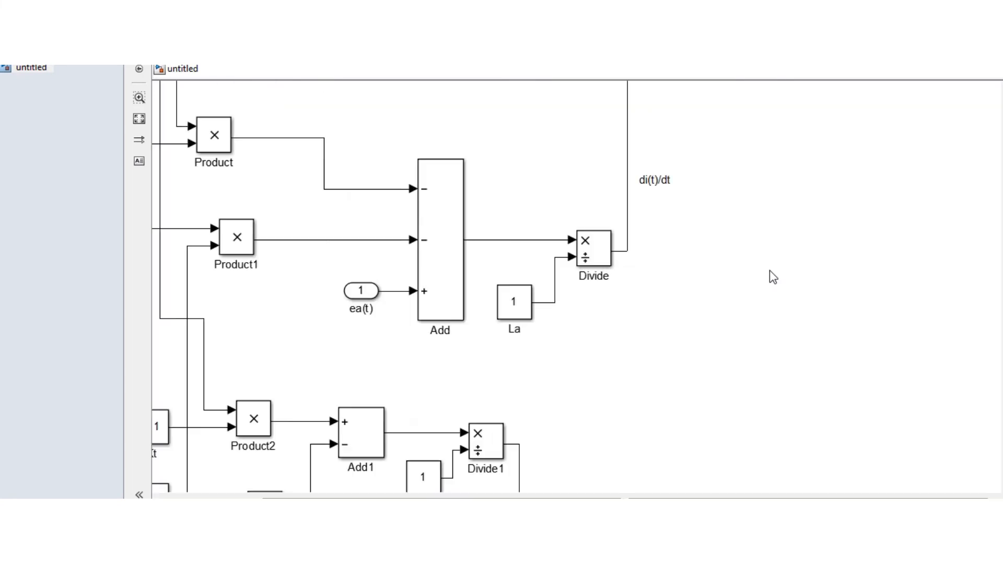
scroll(574, 287, down, 5)
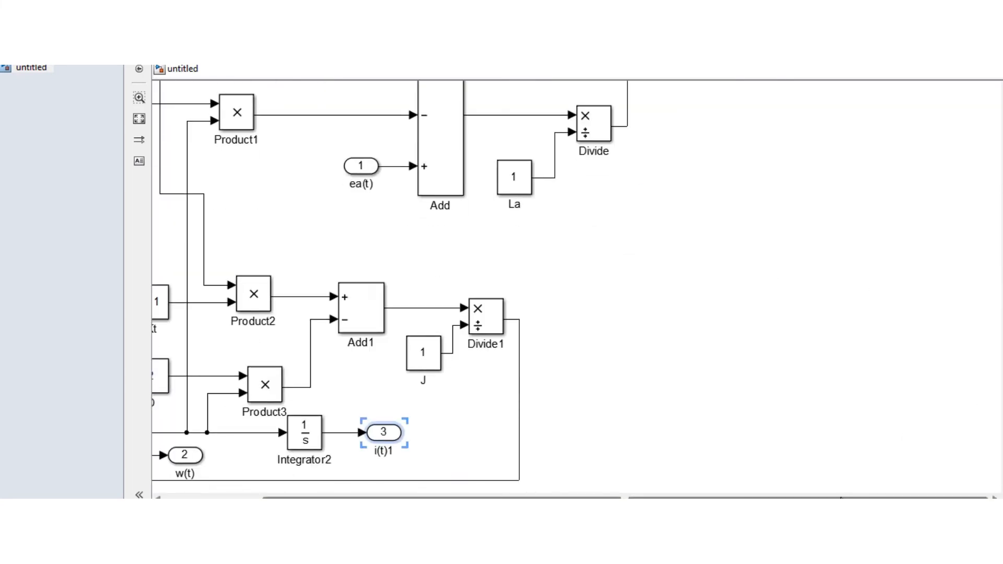
scroll(574, 287, left, 4)
click(502, 451)
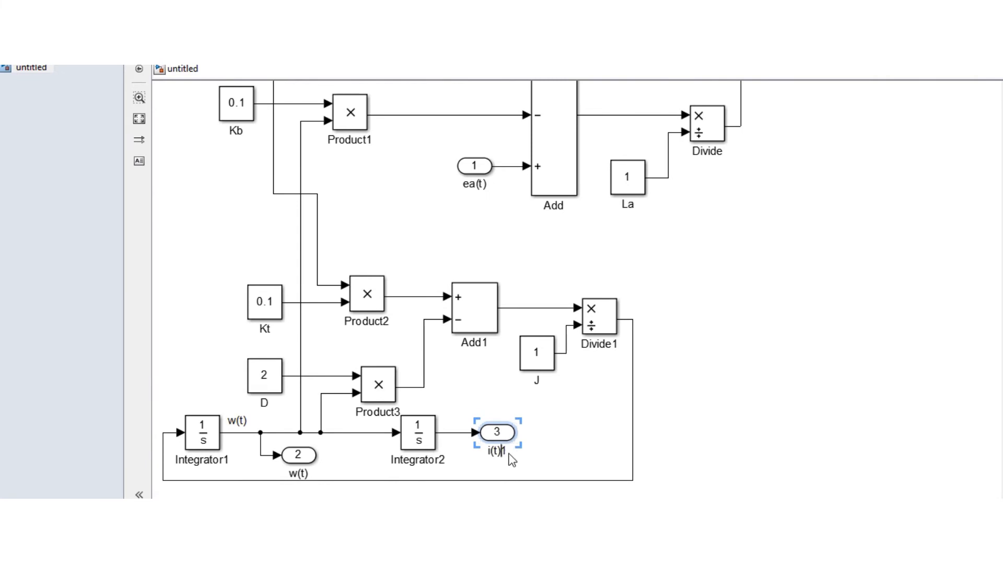
key(BackSpace)
key(BackSpace)
key(BackSpace)
key(BackSpace)
key(BackSpace)
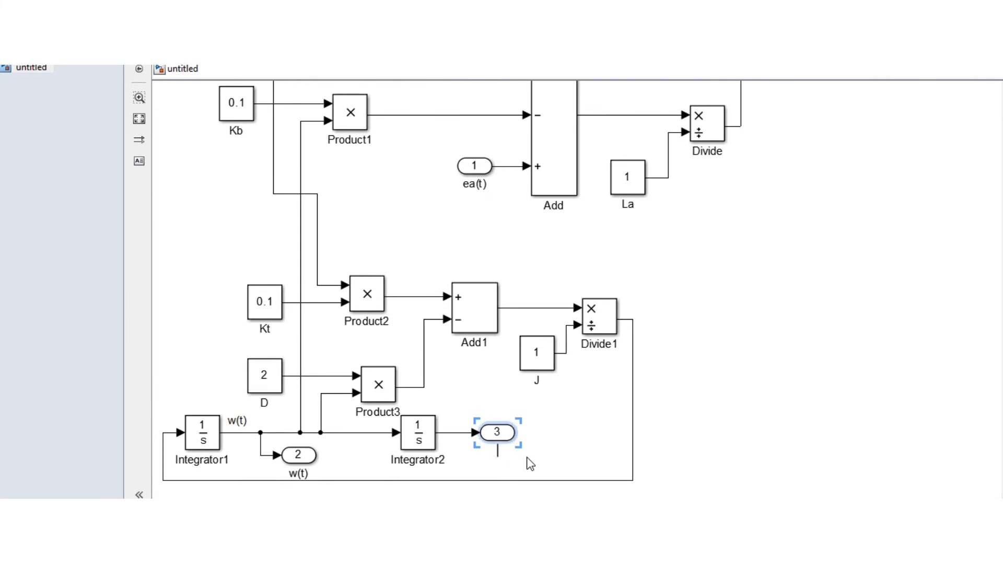